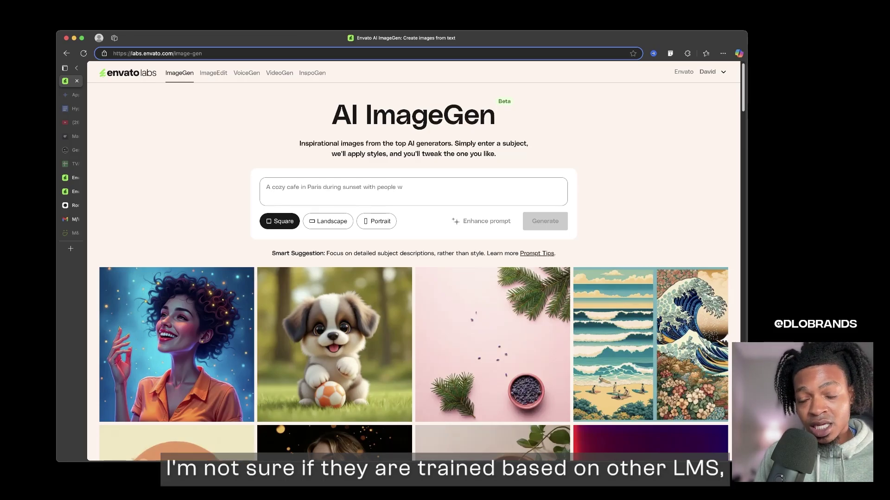
scroll(413, 278, "down", 10)
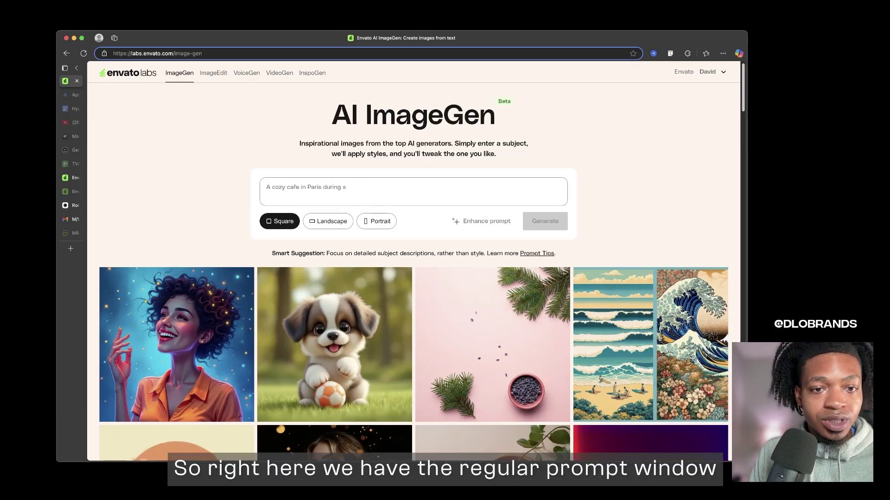
scroll(312, 188, "up", 5)
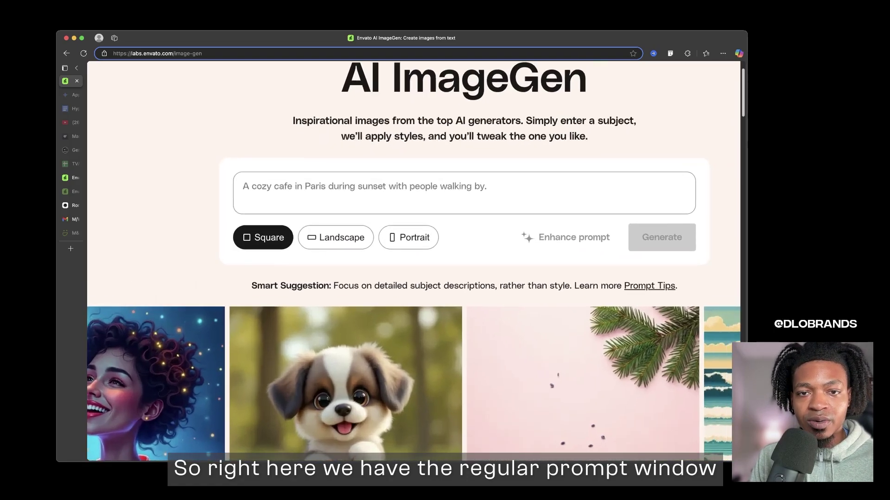
scroll(413, 261, "right", 1)
scroll(414, 261, "up", 2)
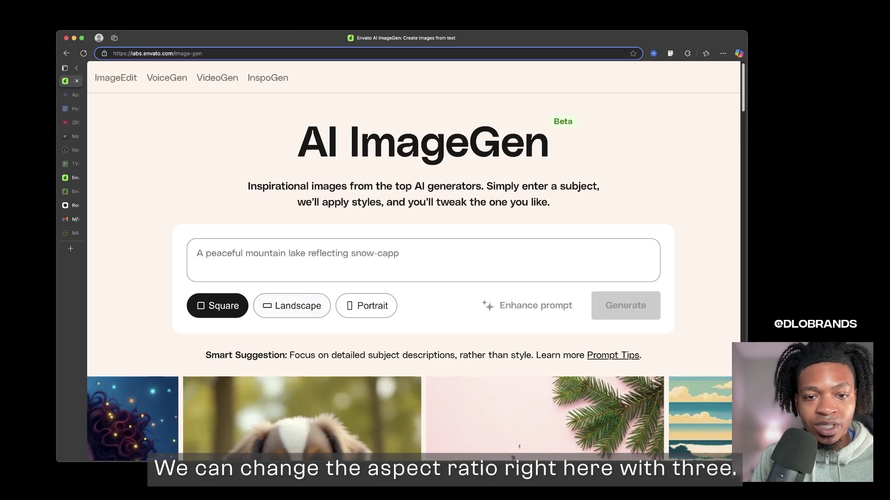
- Try the Landscape and Portrait aspect ratios and return to Square
left_click(292, 306)
left_click(366, 306)
left_click(218, 306)
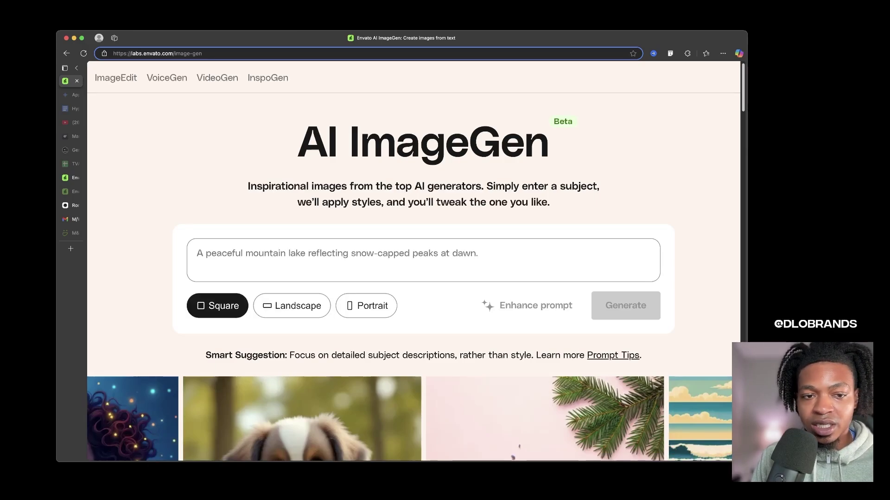
scroll(167, 329, "down", 5)
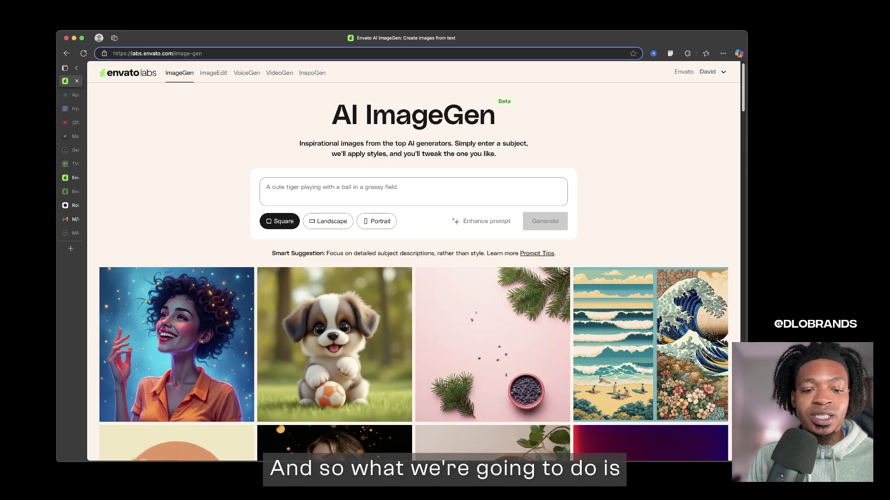
- Enter the image prompt "A t-rex reading a newspaper in a large wooden chair with baby t-rex next to him"
type("A")
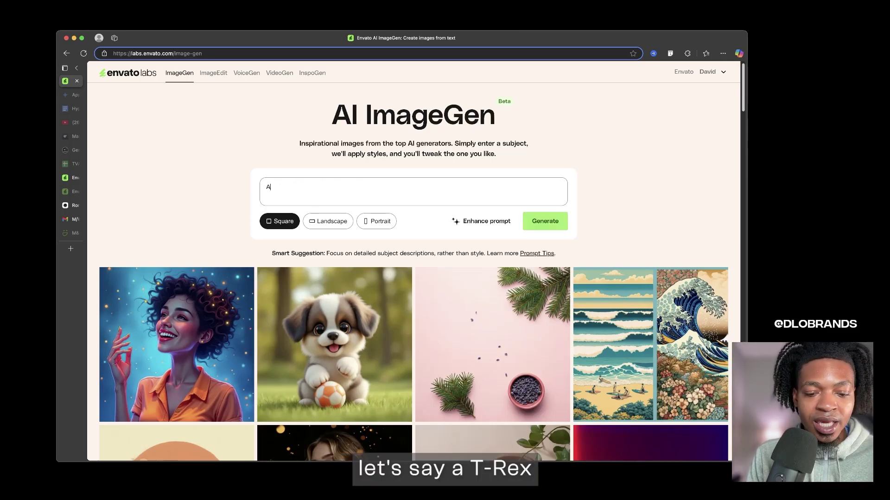
type(" t rex reading a new")
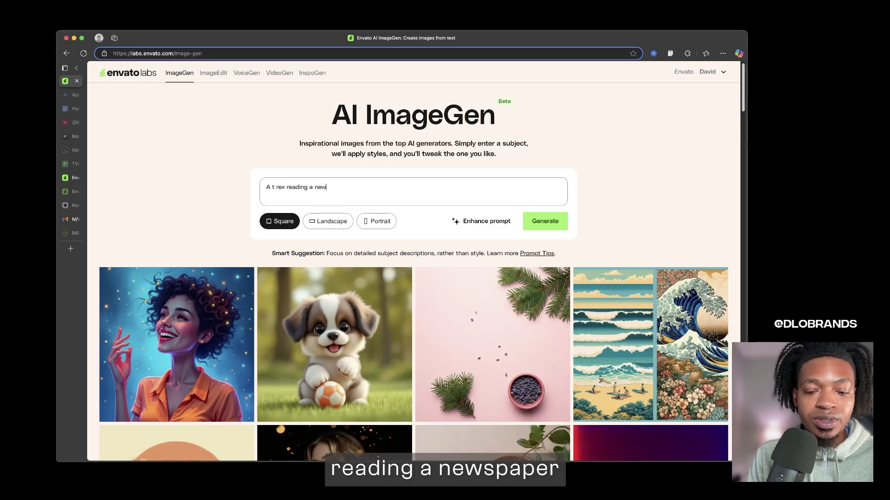
type("spaper in a large wood")
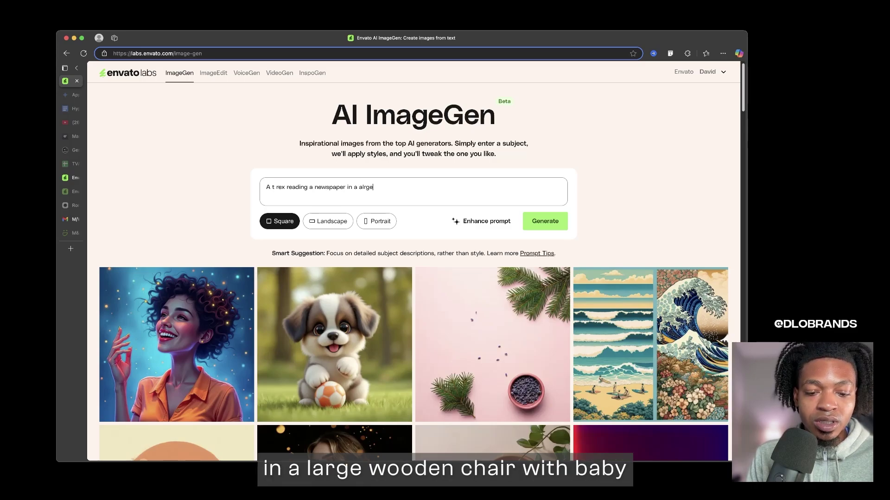
type("en chair with ")
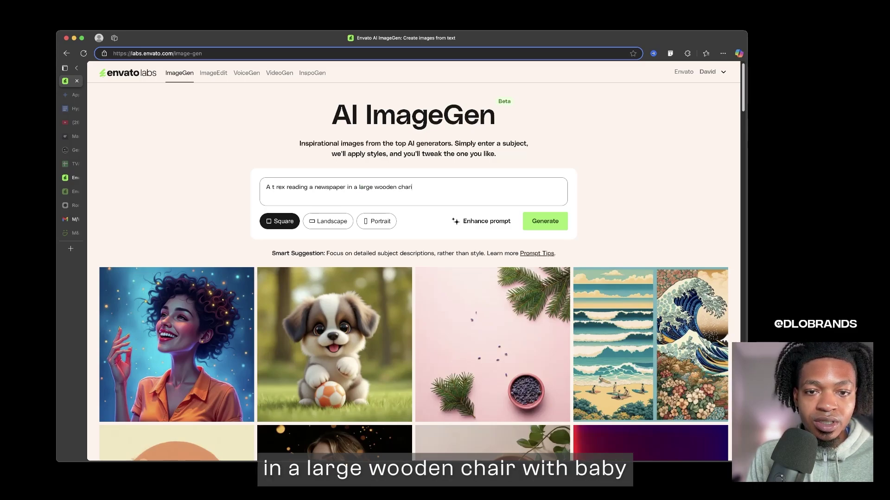
type("baby t-rex next to him")
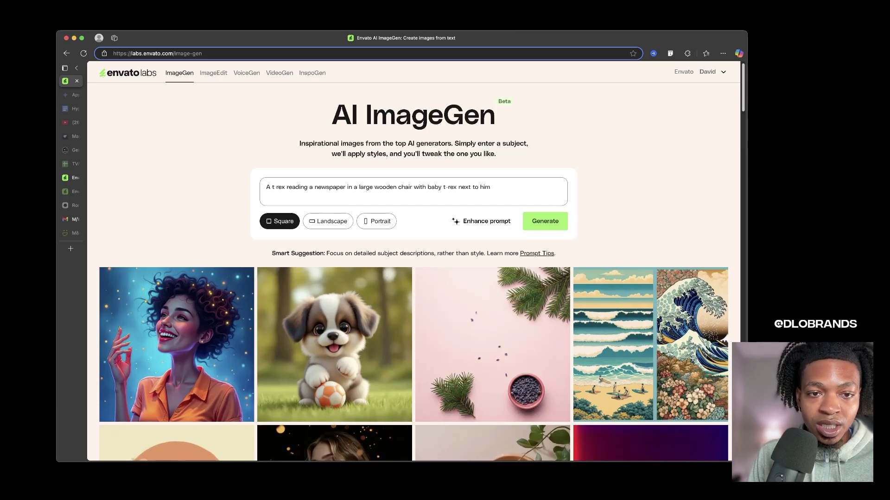
left_click(276, 188)
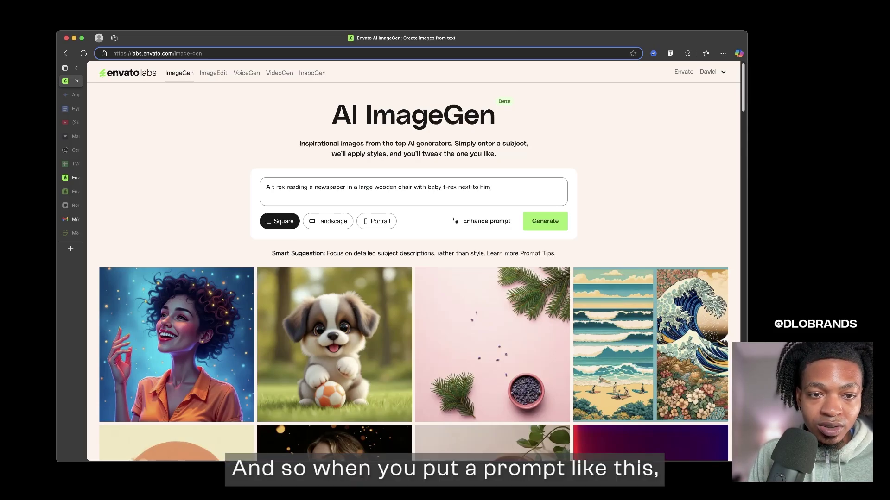
key("BackSpace")
type("-")
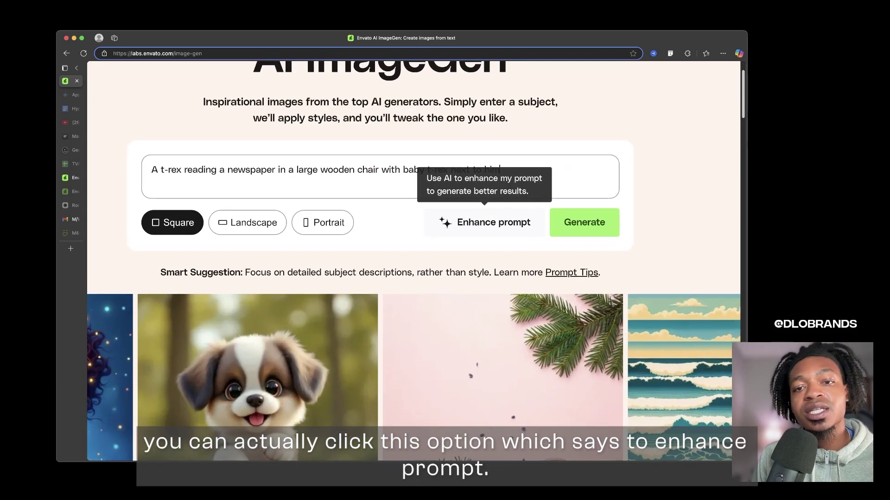
- Enhance the T-rex prompt with AI and generate square images from the enhanced version
scroll(484, 222, "up", 3)
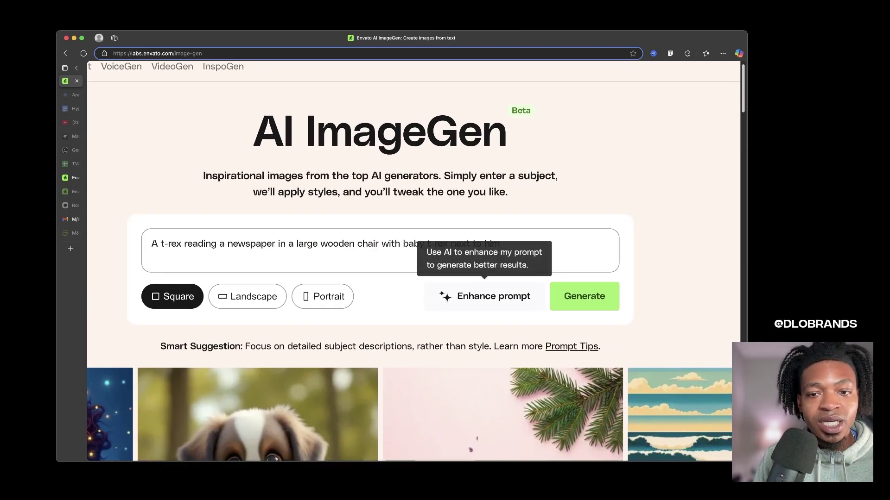
left_click(484, 297)
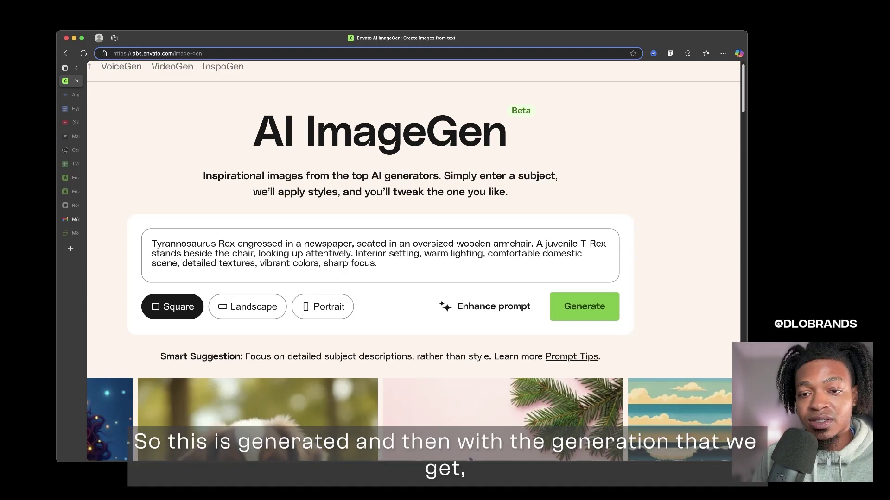
left_click(584, 306)
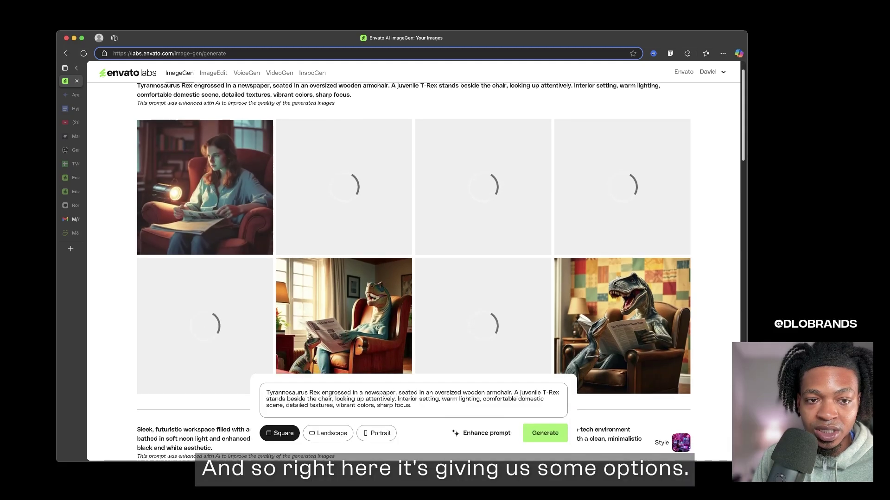
- Look over the generated images and examine the T-rex in front of the patchwork wall up close
scroll(622, 287, "down", 1)
scroll(622, 209, "up", 1)
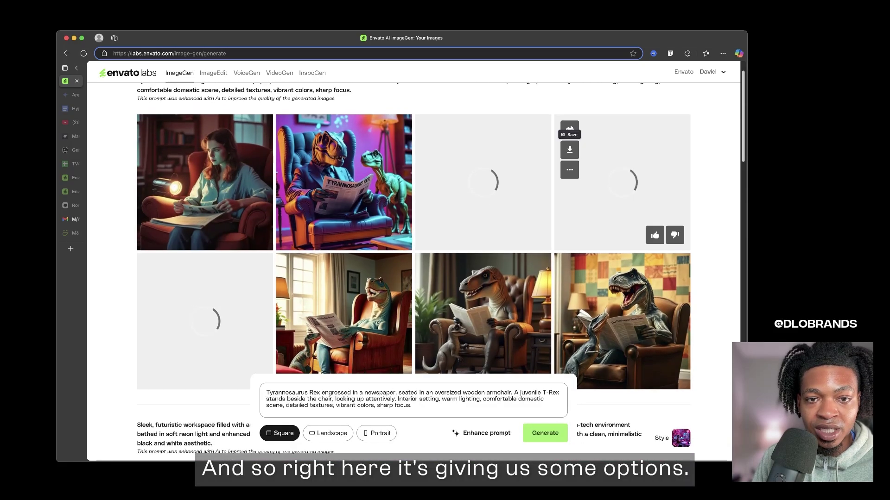
scroll(622, 209, "down", 1)
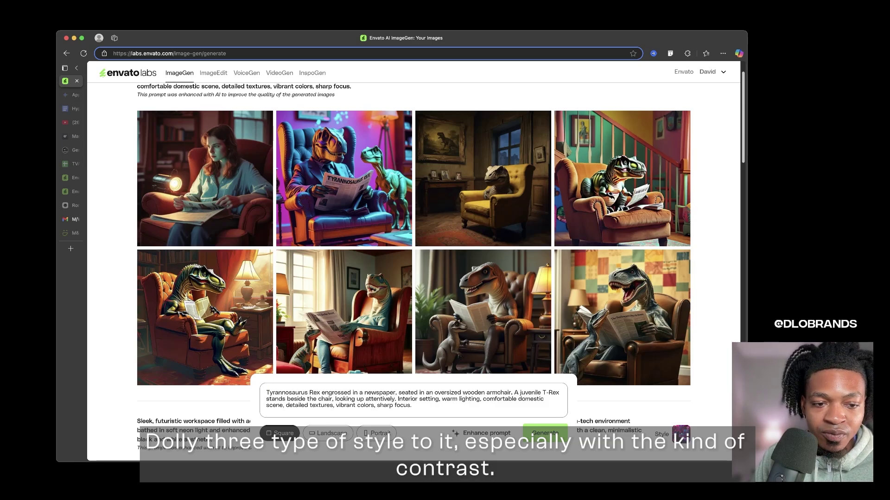
scroll(441, 271, "down", 3)
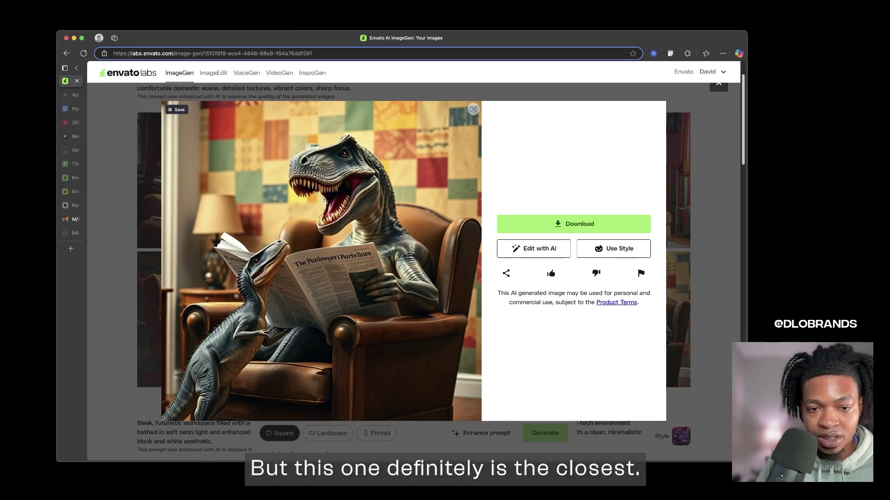
scroll(251, 405, "up", 5)
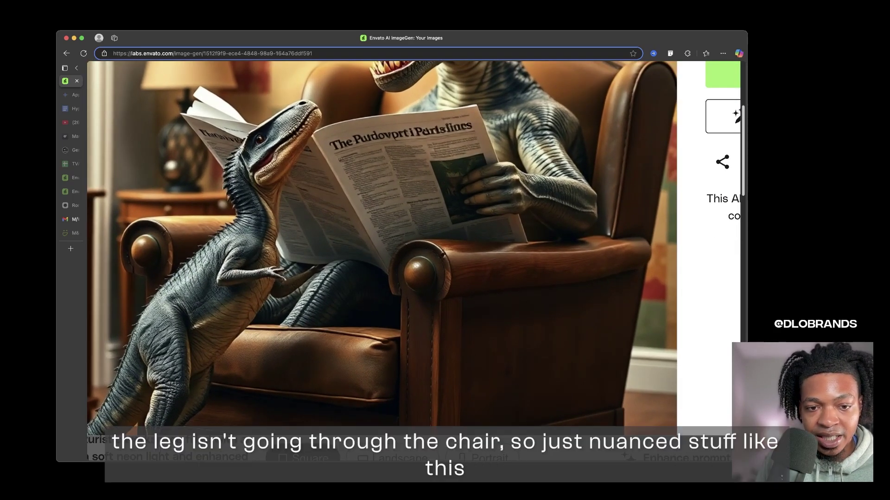
scroll(252, 405, "down", 5)
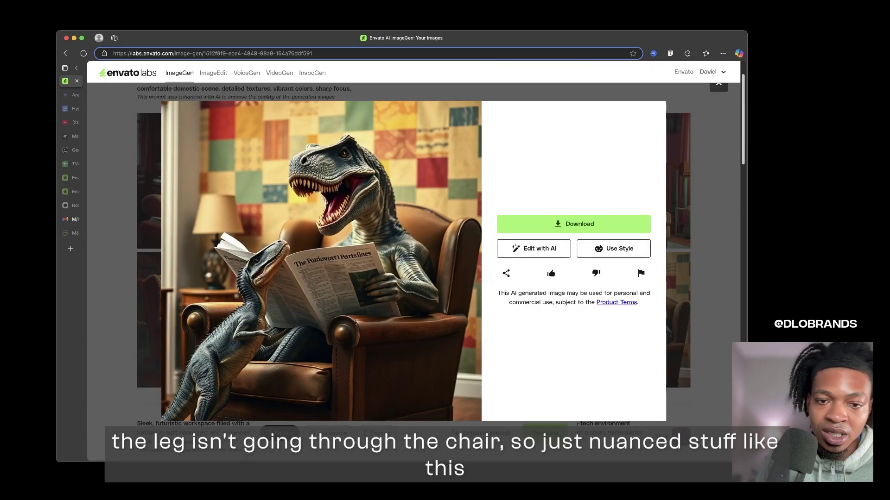
key("Escape")
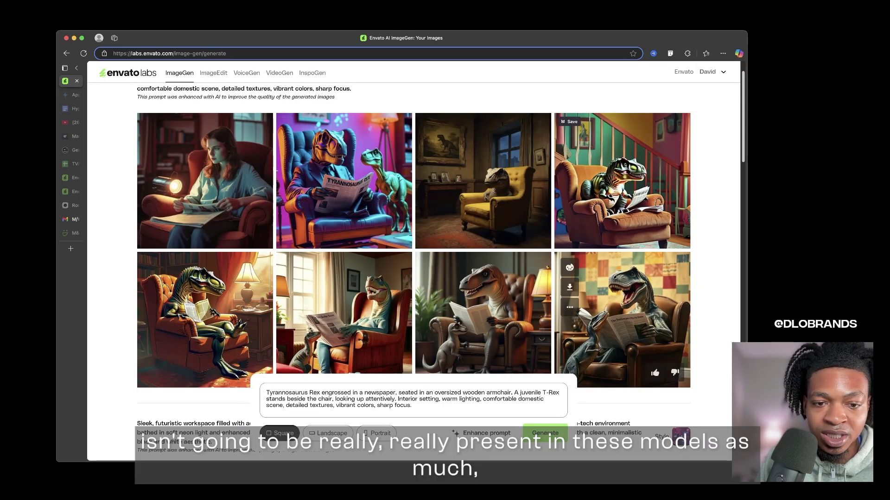
- Compare enlarged views of the staircase, window and plant-and-lamp T-rex images with the patchwork-wall image
left_click(621, 195)
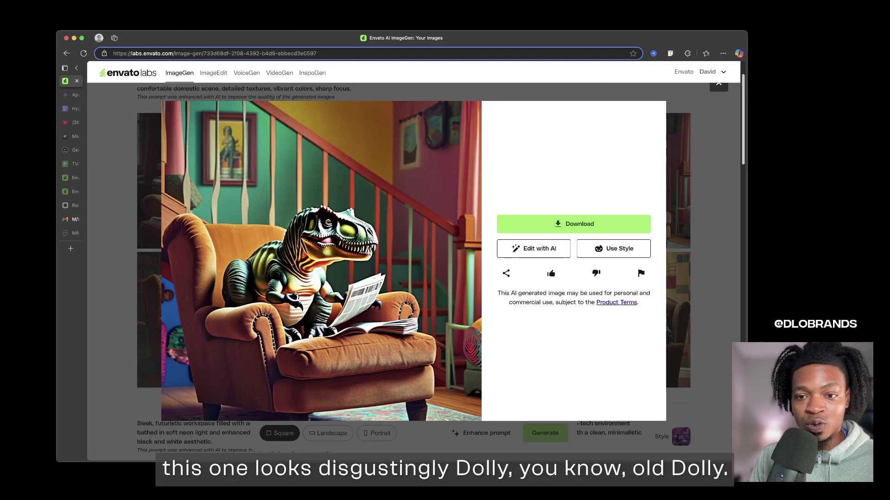
left_click(679, 319)
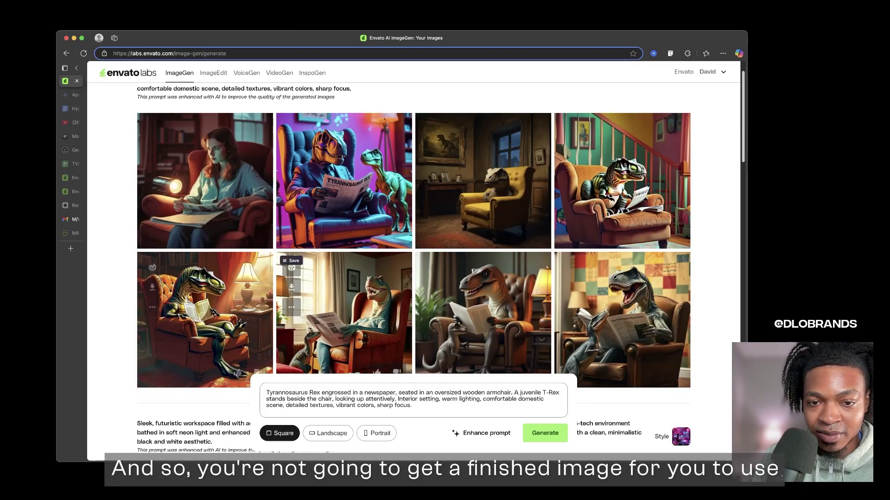
left_click(331, 320)
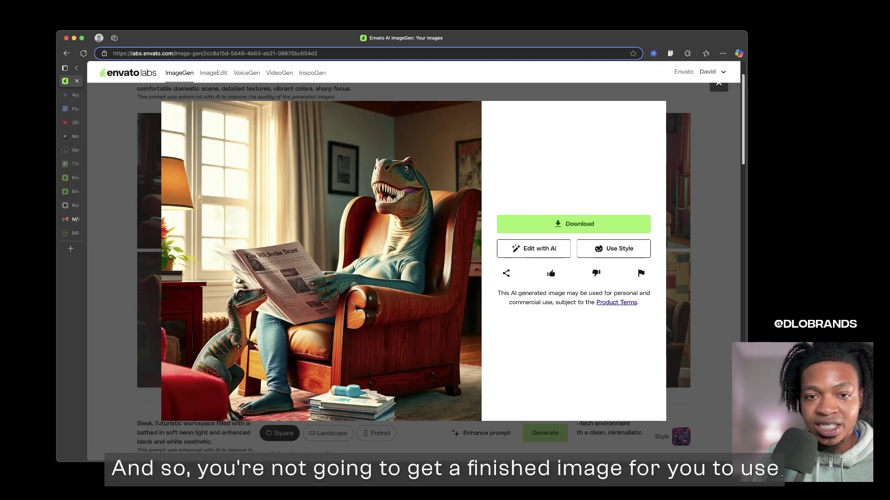
left_click(700, 317)
left_click(482, 319)
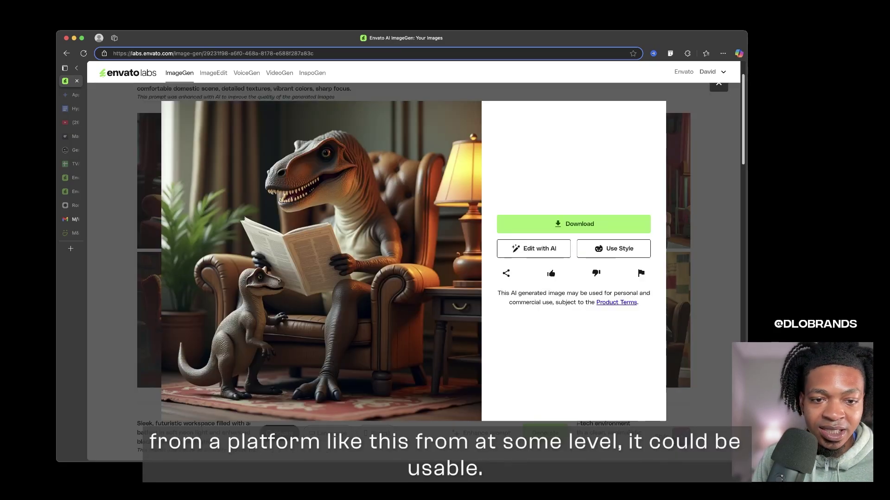
left_click(681, 319)
left_click(648, 320)
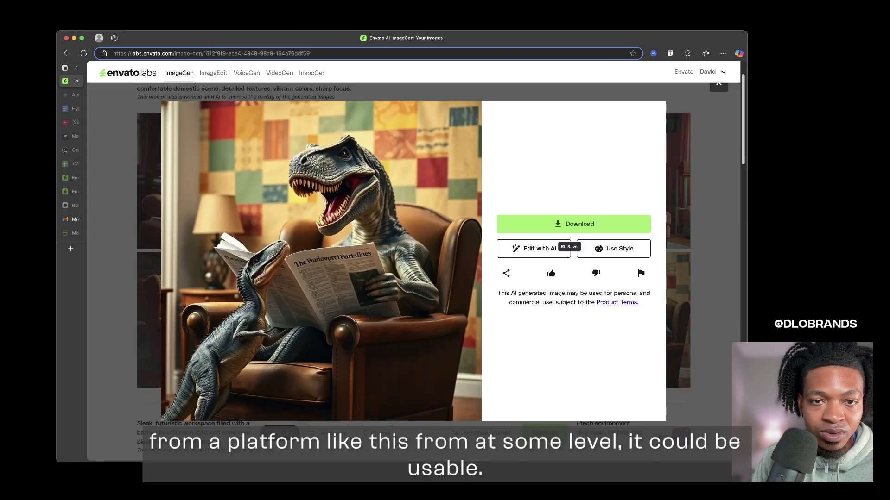
key("Escape")
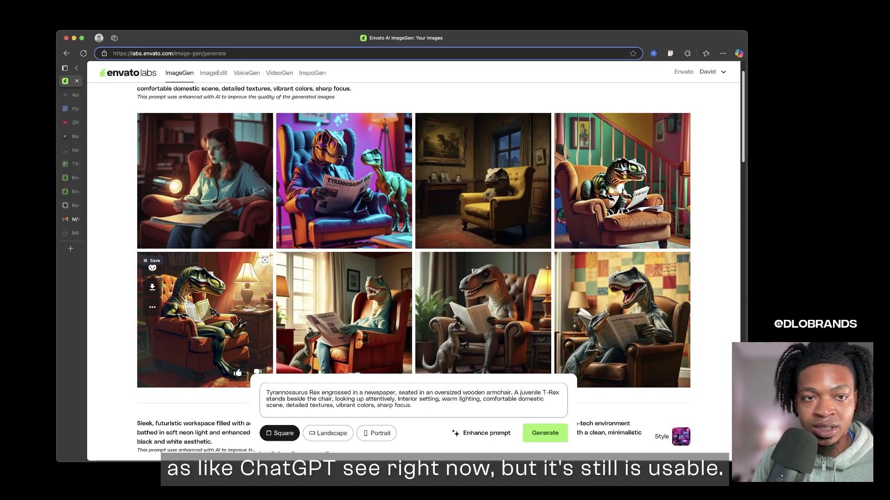
scroll(413, 241, "down", 1)
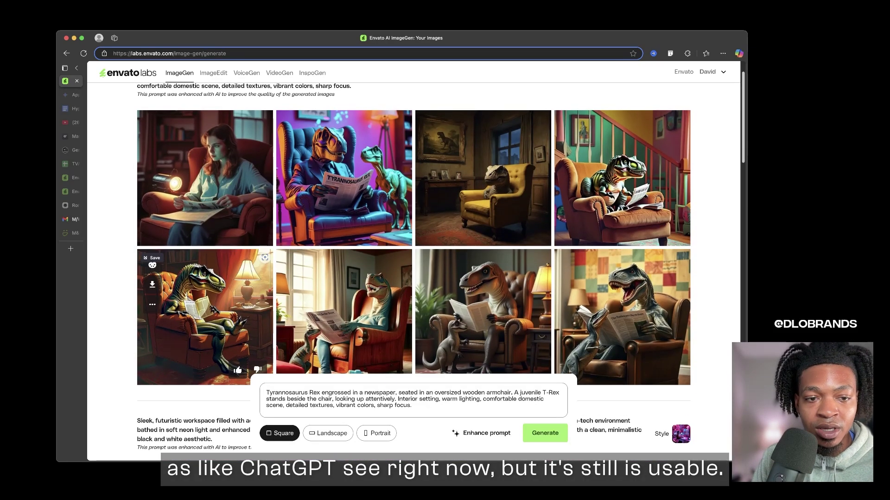
left_click(210, 272)
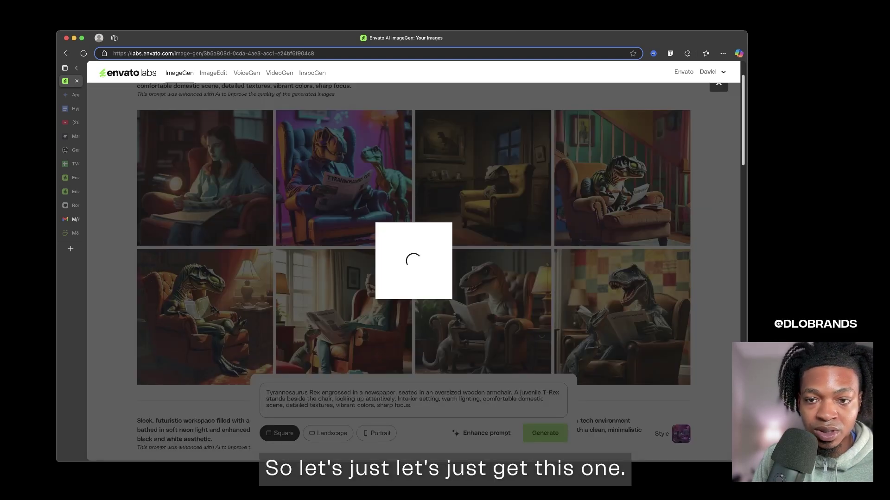
key("Escape")
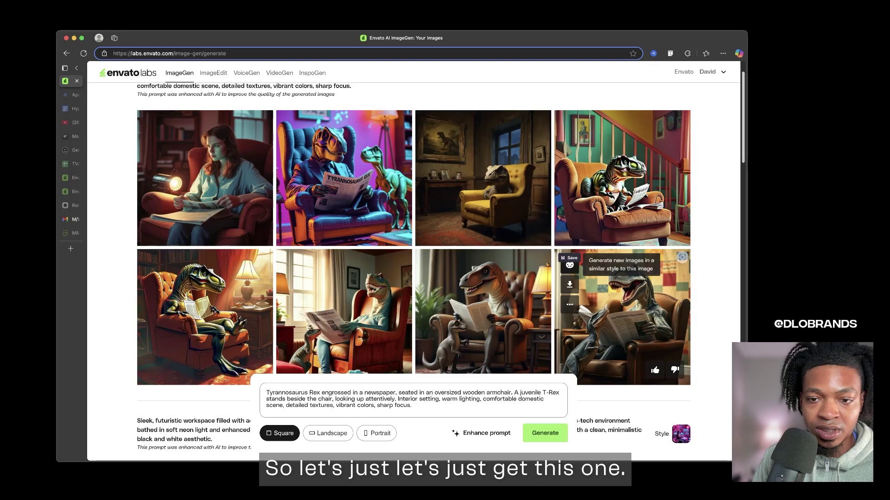
- Open the T-rex image with the patchwork wall for editing and upscale it 2x
left_click(570, 304)
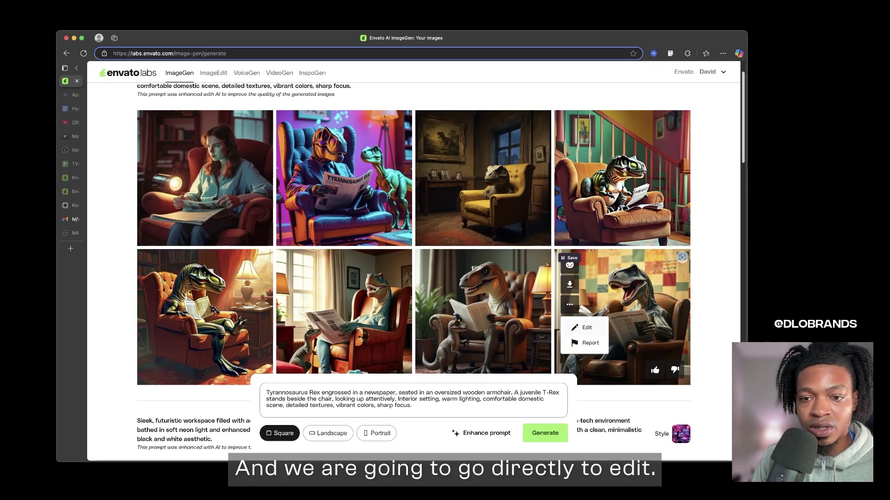
left_click(586, 328)
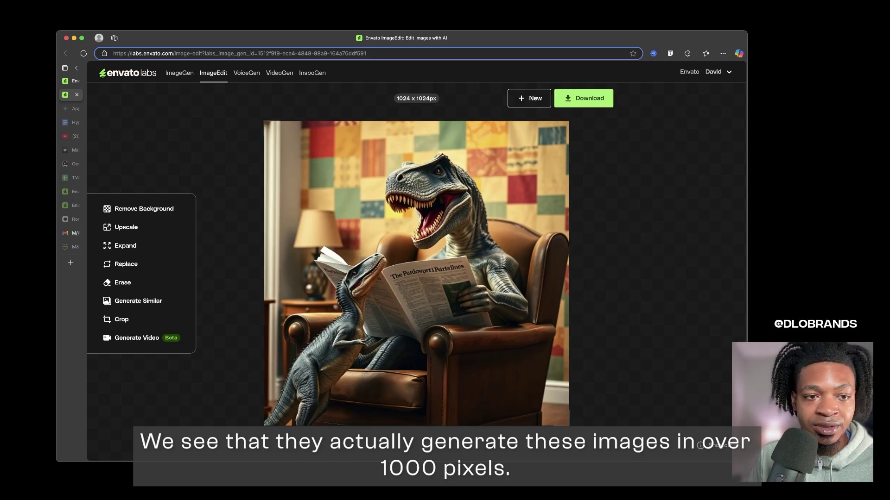
left_click(123, 227)
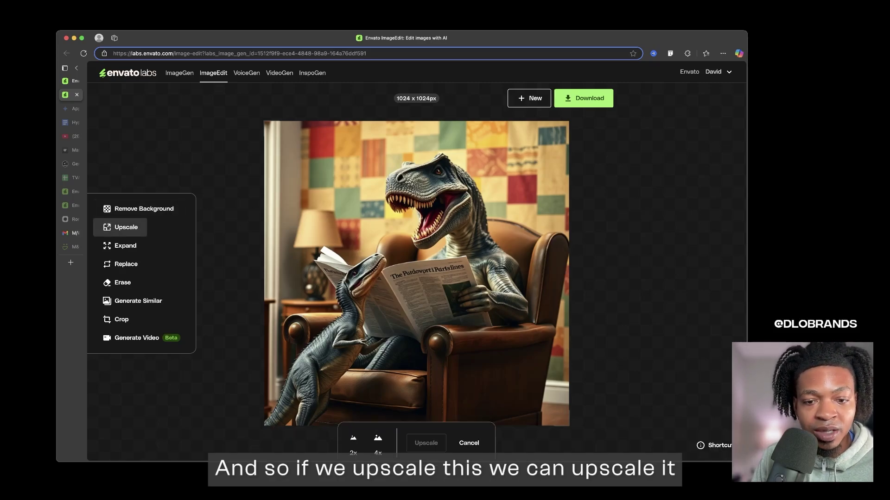
left_click(353, 439)
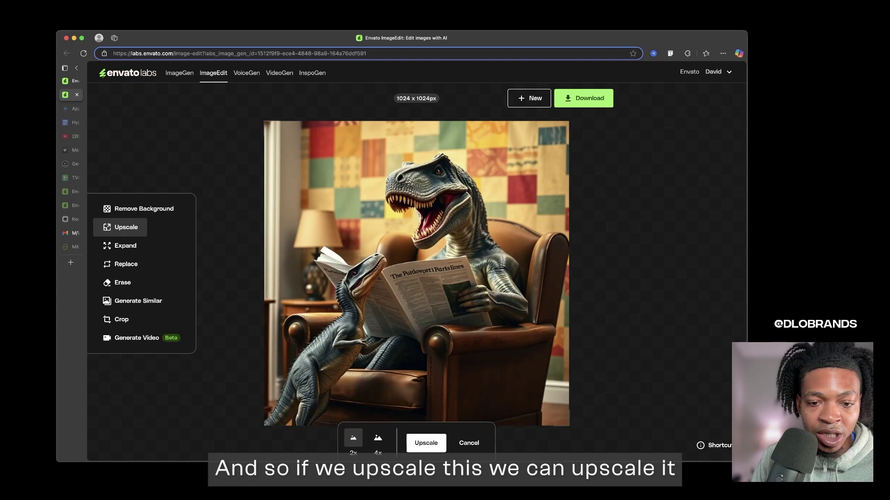
left_click(426, 444)
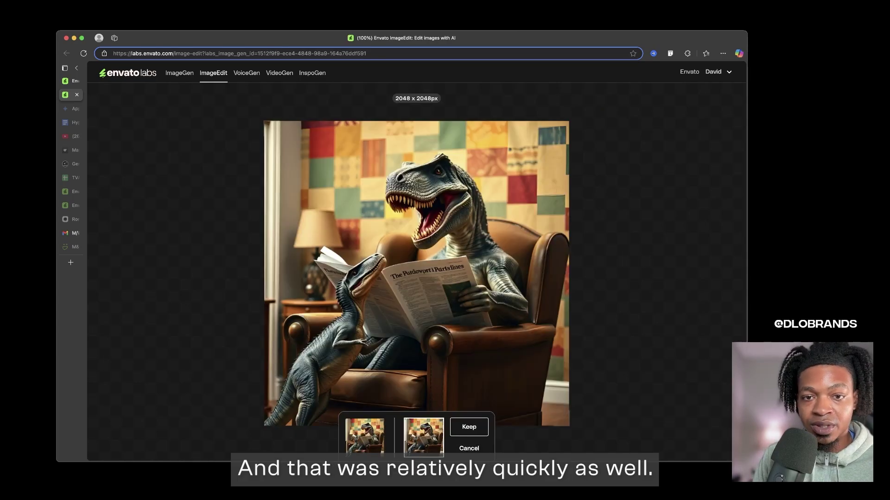
- Compare the original with the upscaled T-rex image and keep the upscaled version
left_click(371, 431)
left_click(427, 433)
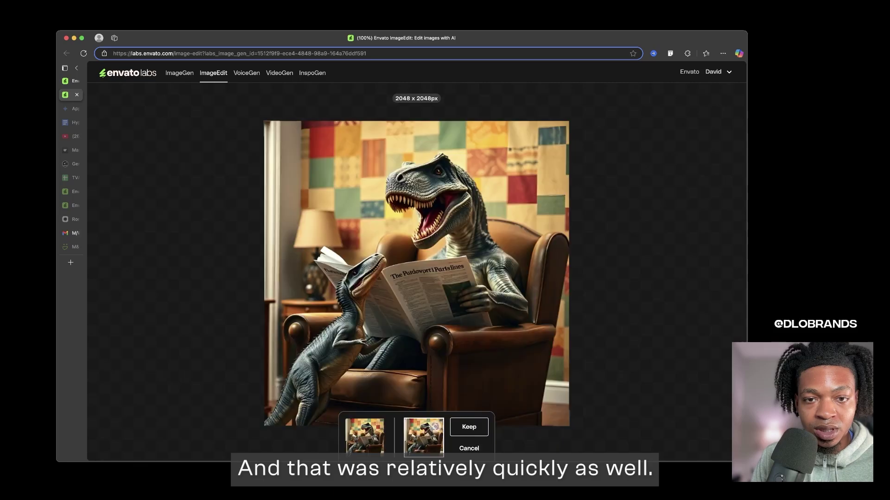
left_click(371, 432)
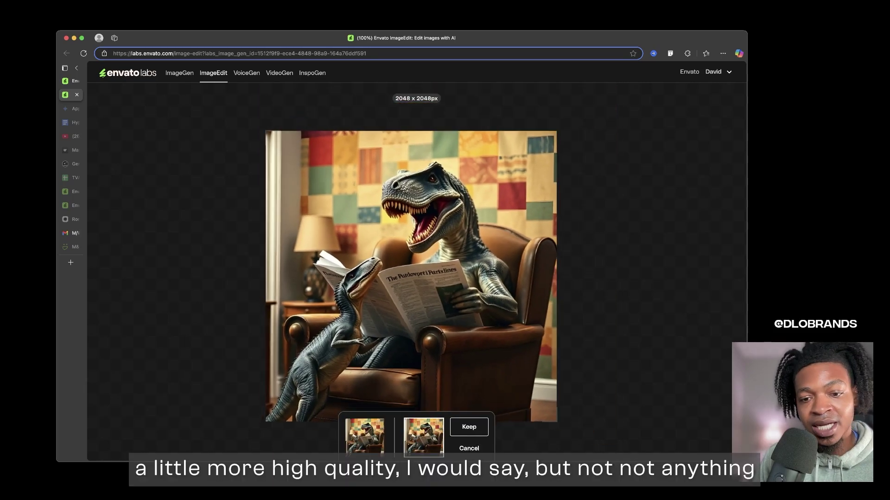
left_click(469, 427)
scroll(348, 313, "down", 2)
scroll(348, 314, "up", 1)
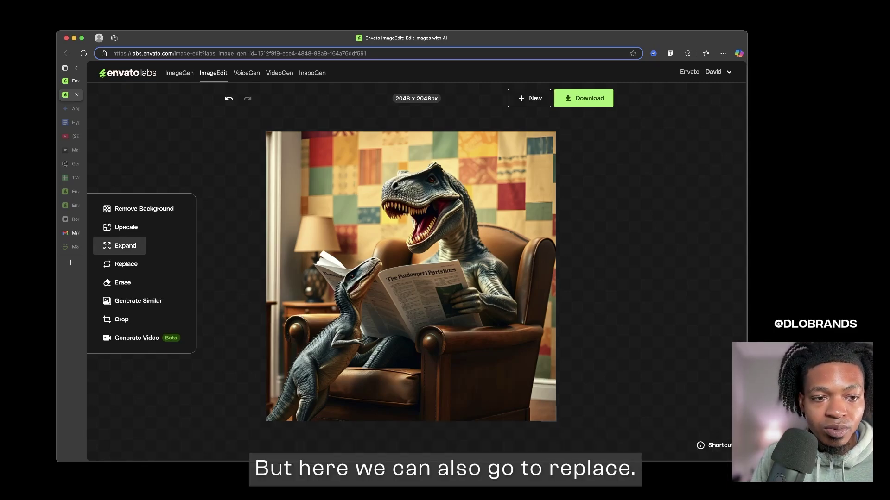
- Mask the baby T-rex beside the armchair and replace it using the description "camera tripod"
left_click(127, 264)
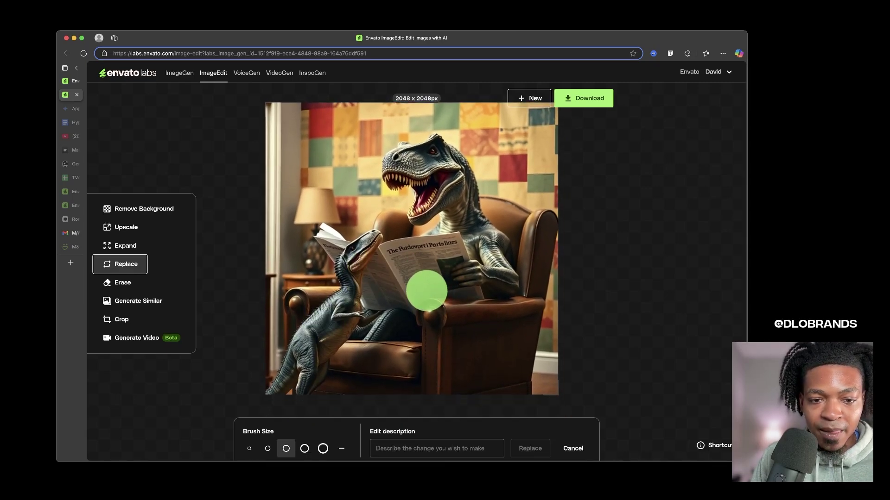
mouse_move(369, 247)
left_mouse_down()
mouse_move(353, 266)
mouse_move(339, 330)
mouse_move(268, 401)
mouse_move(341, 305)
left_mouse_up()
left_click(408, 449)
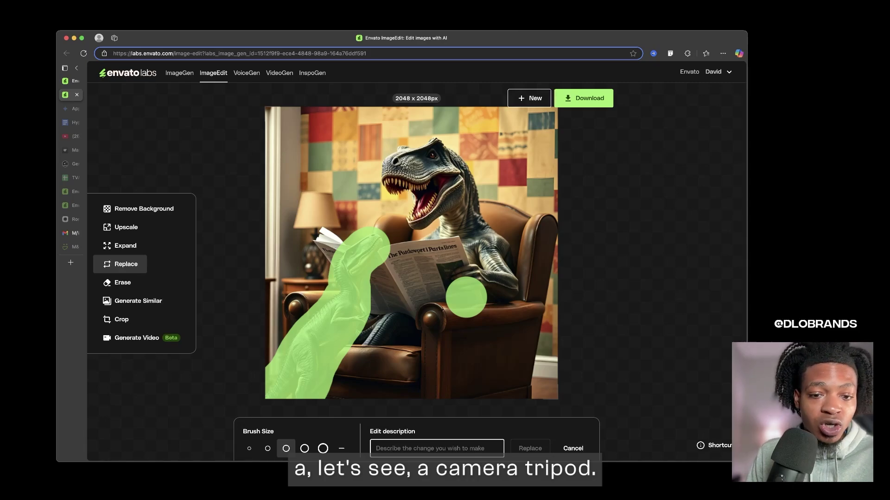
type("camera tri")
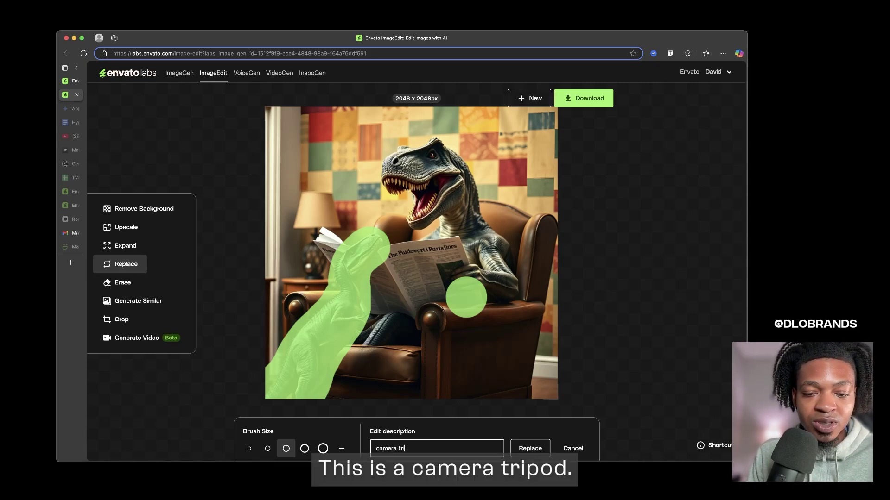
type("pod")
key("Return")
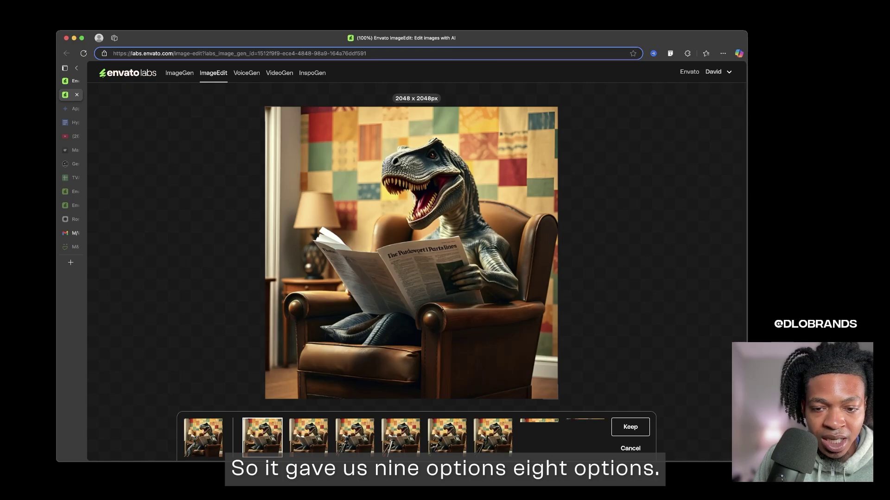
- Compare the replacement variants and keep the third one, with a camera on a tripod in front of the armchair
left_click(320, 426)
left_click(363, 428)
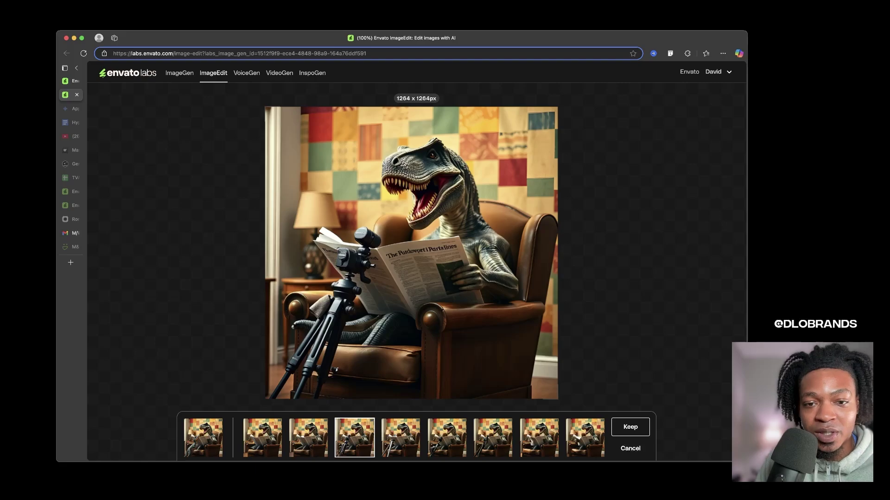
left_click(412, 427)
left_click(457, 426)
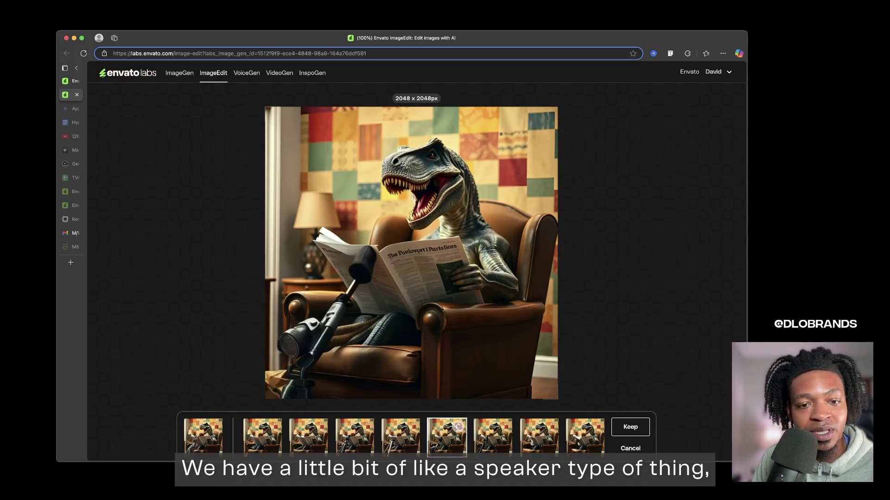
left_click(504, 426)
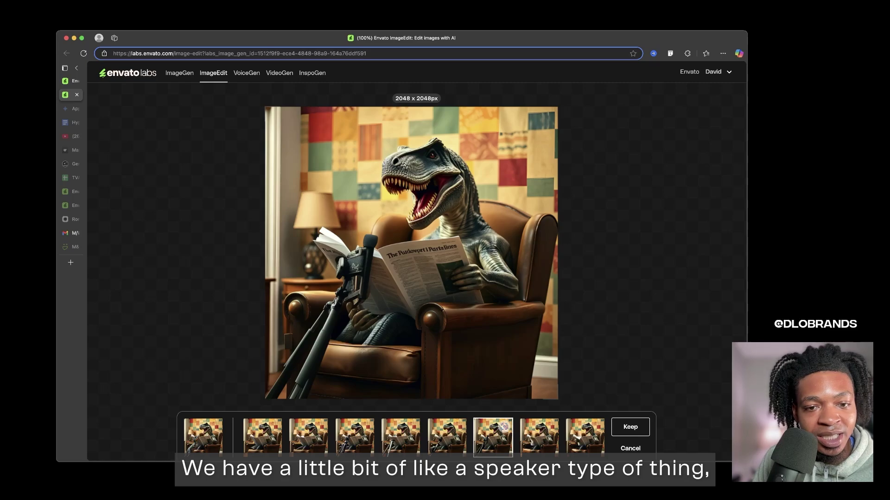
left_click(550, 426)
left_click(597, 427)
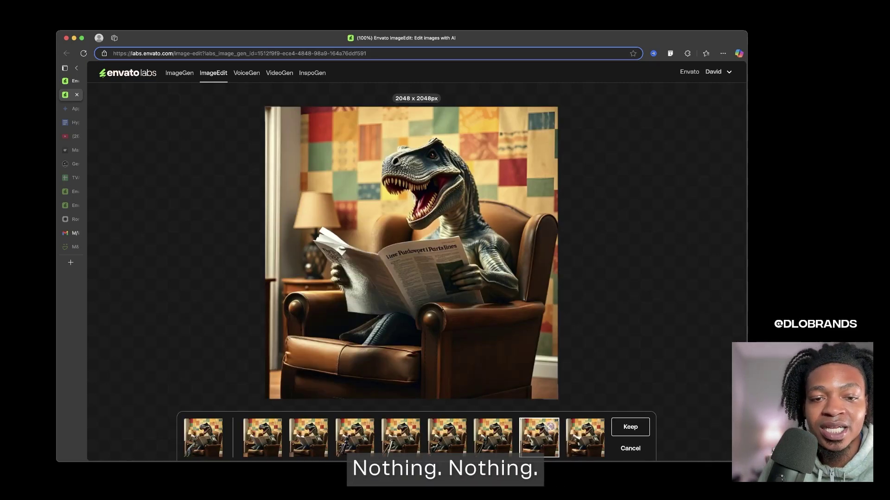
left_click(366, 426)
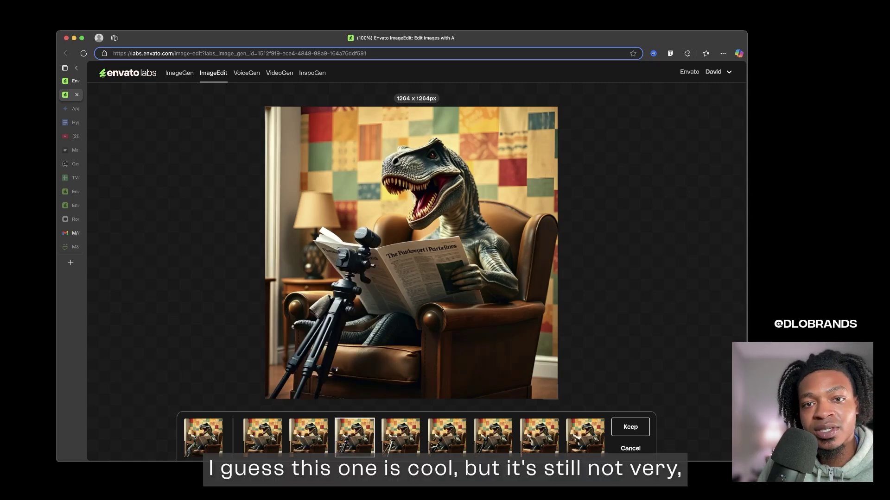
left_click(631, 426)
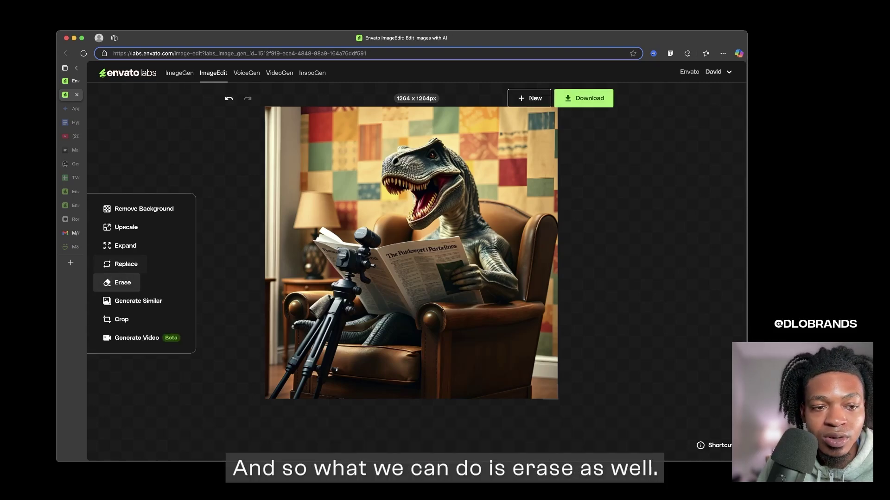
- Mask the camera tripod and erase it using the description "t-rex sitting"
left_click(123, 283)
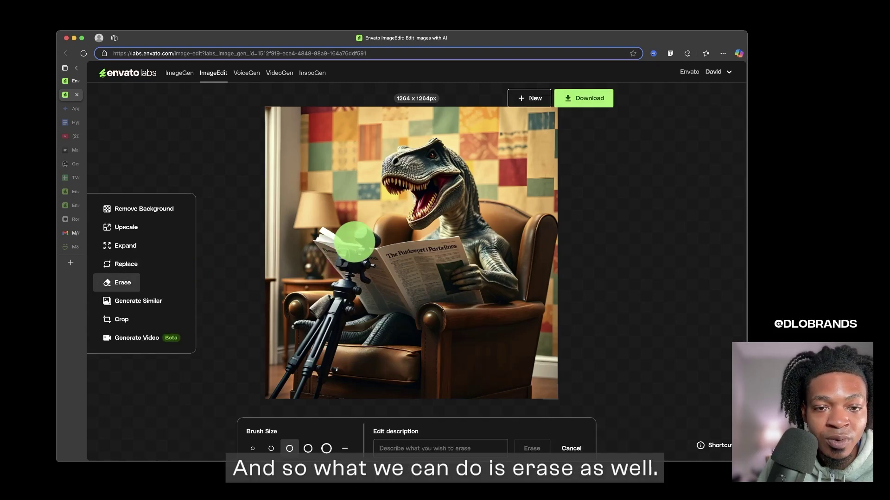
mouse_move(364, 240)
left_mouse_down()
mouse_move(347, 251)
mouse_move(356, 268)
mouse_move(294, 387)
left_mouse_up()
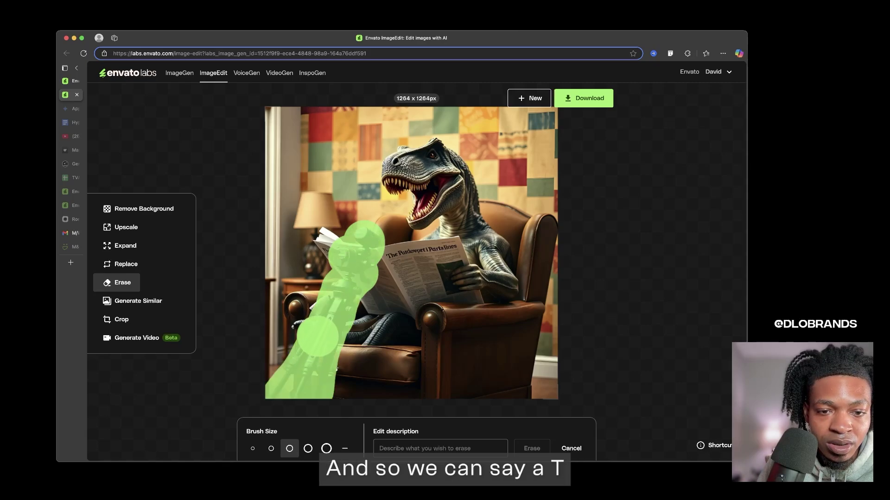
left_click(417, 449)
type("t")
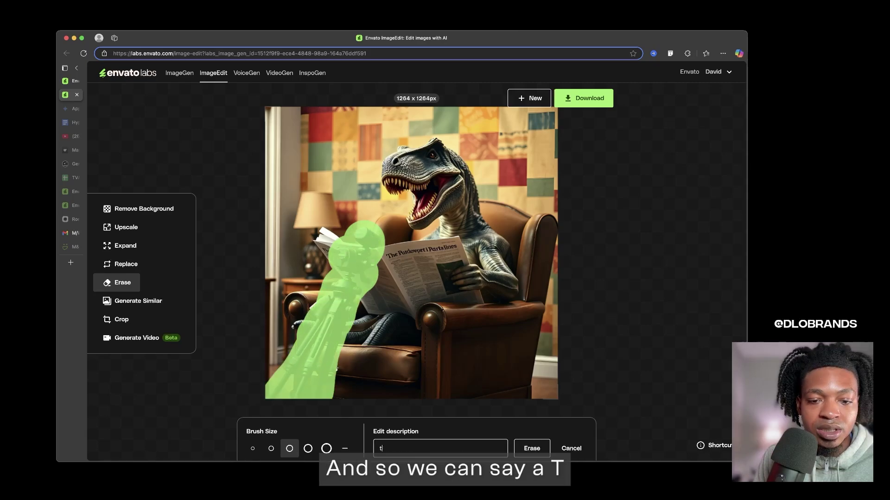
type("-rex sitti")
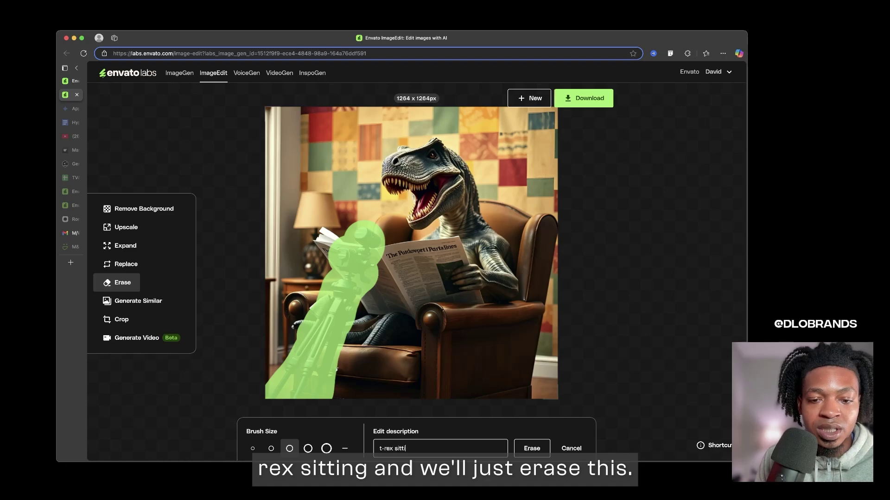
type("ng")
key("Return")
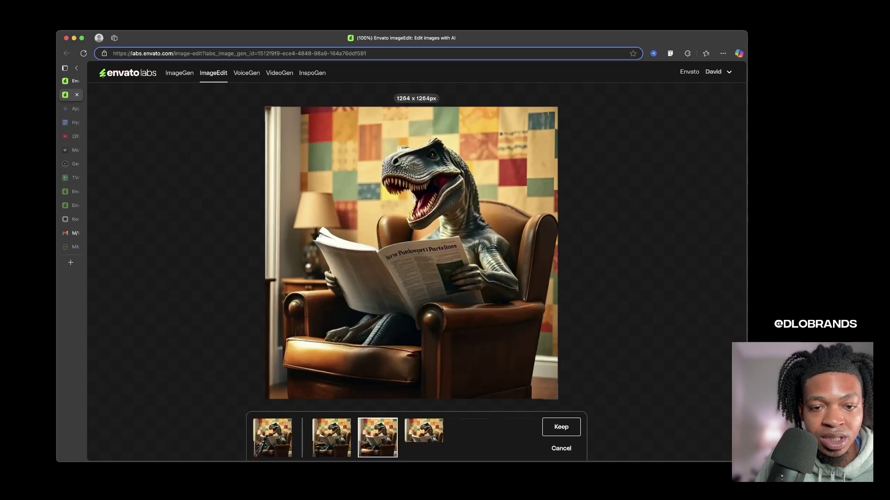
- Compare the erase variants with the original and keep the first tripod-free version
left_click(378, 438)
left_click(424, 438)
left_click(377, 438)
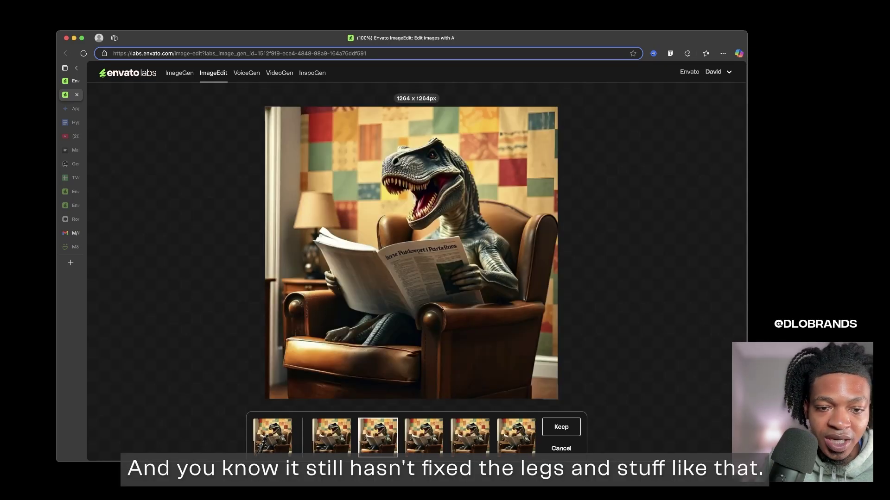
left_click(331, 438)
left_click(284, 426)
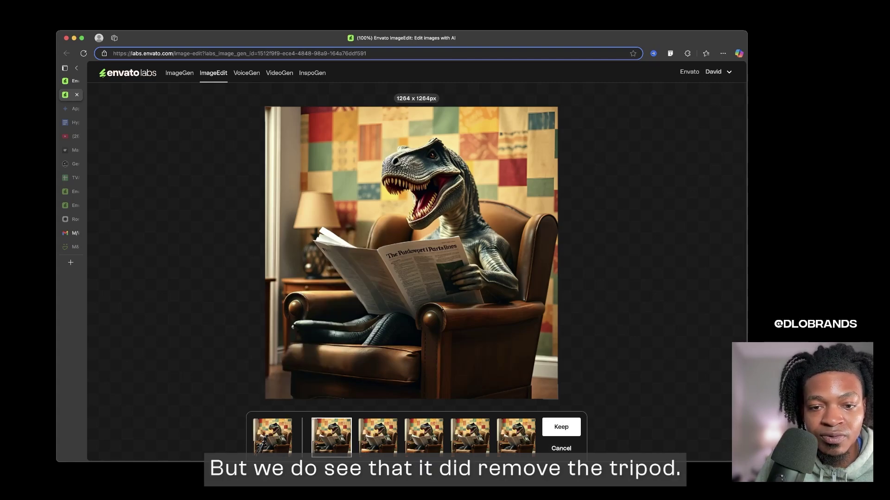
left_click(561, 427)
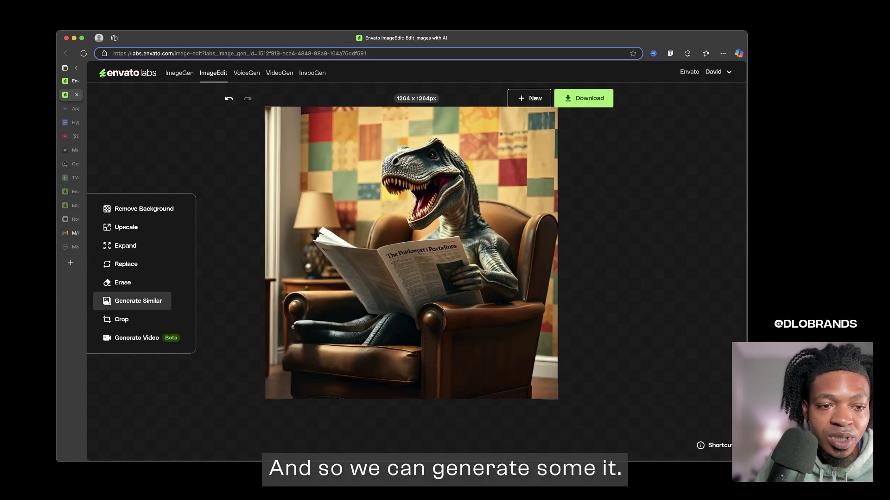
- Crop the image freely to the T-rex's upper body and newspaper, about 660 x 818 px, and keep the result
left_click(119, 319)
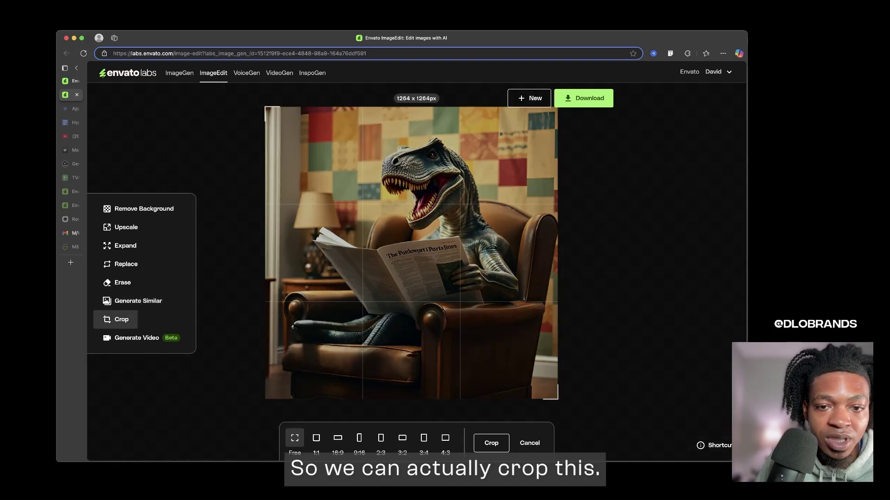
left_click_drag(265, 107, 405, 210)
left_click_drag(468, 283, 419, 203)
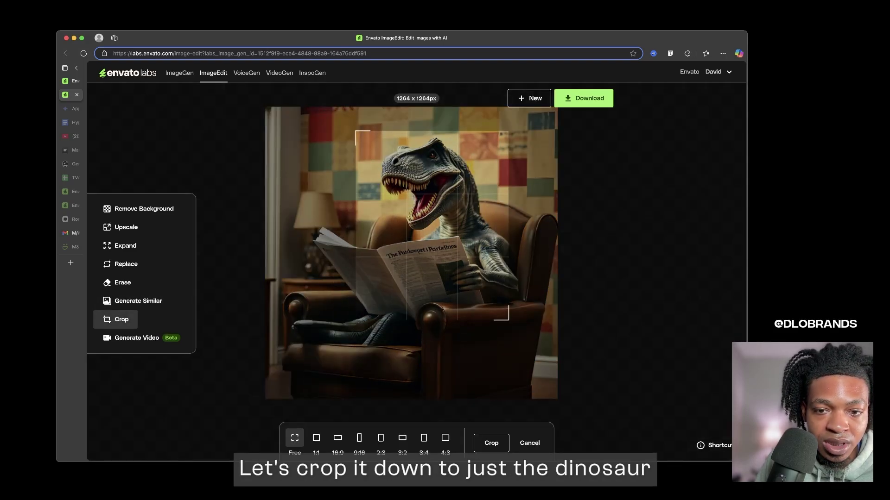
left_click(491, 443)
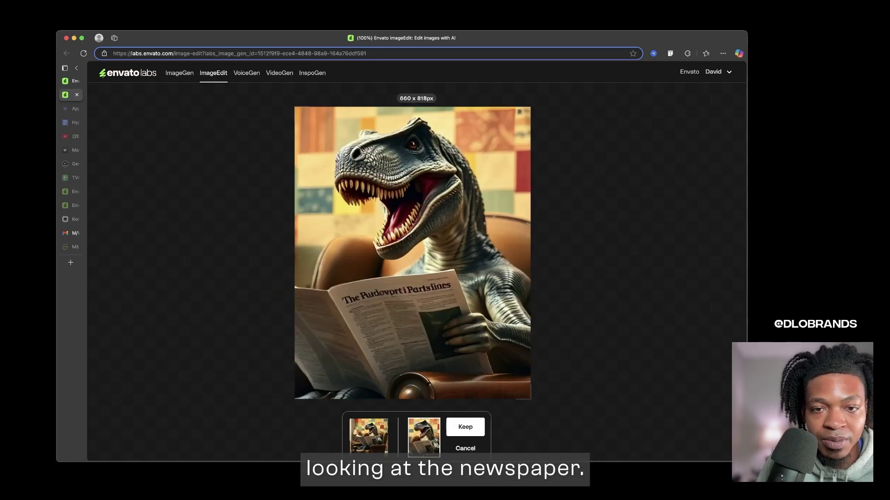
left_click(466, 427)
- Start a Generate Similar edit of the cropped image with the description "t-rex wearing reading glasses, dramatic atmosphere"
left_click(134, 301)
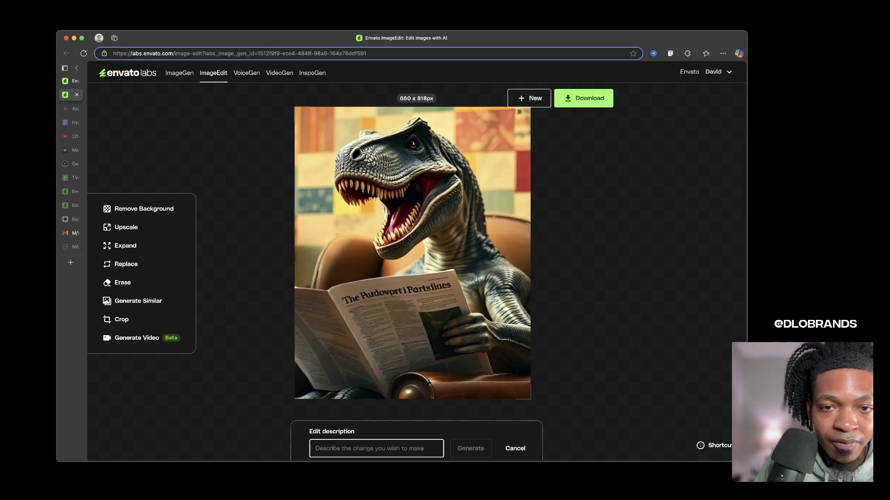
type("dramaz")
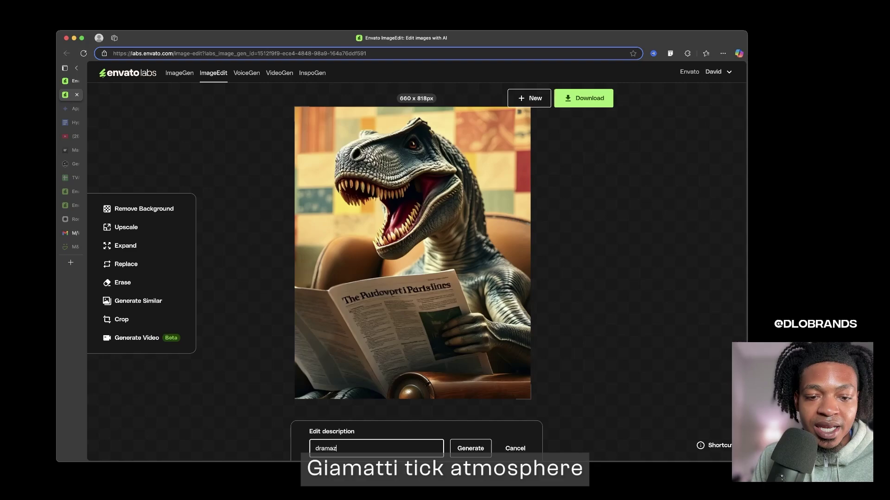
key("BackSpace")
type("tic atmosphere")
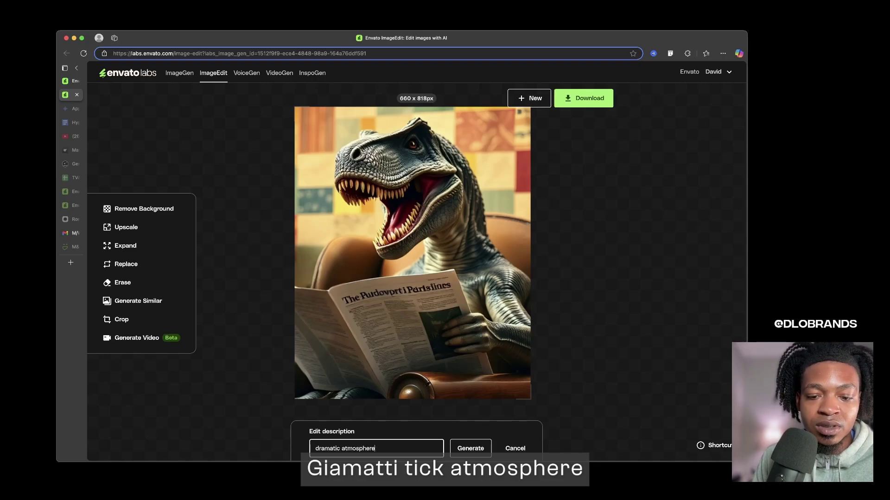
type(" wi")
key("alt+BackSpace")
left_click(316, 449)
type("t-rex wear")
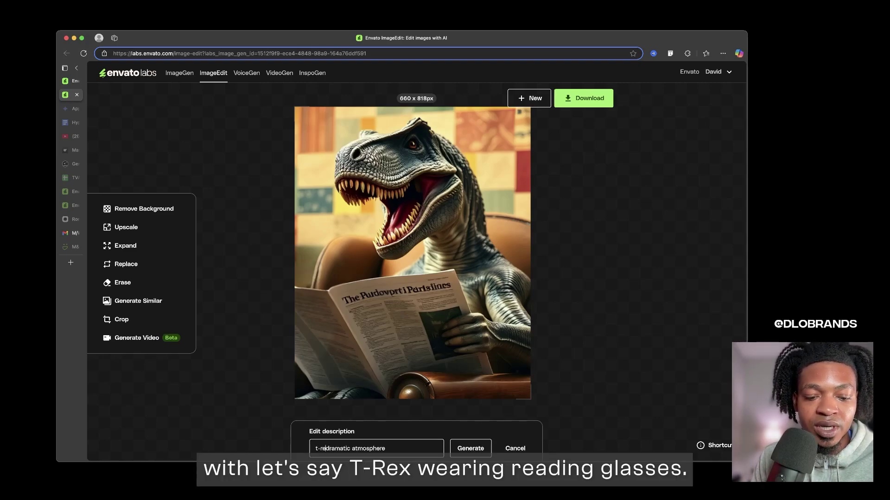
type("ing reading glass")
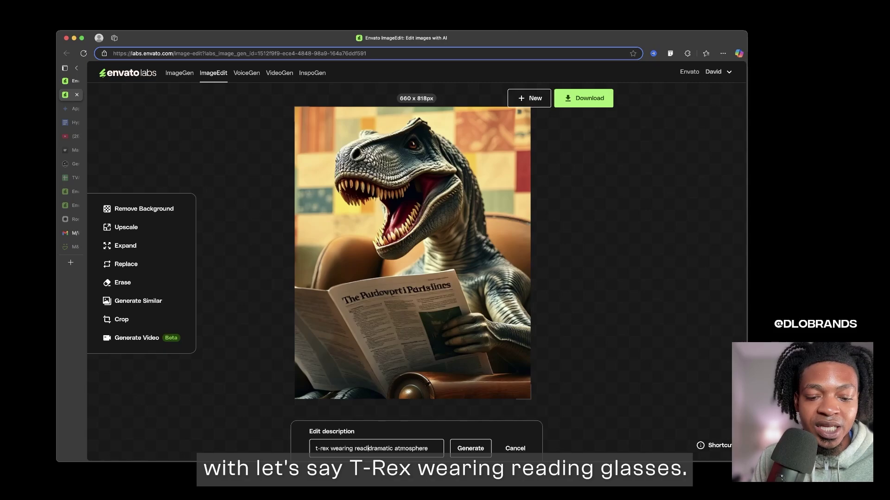
type("es,")
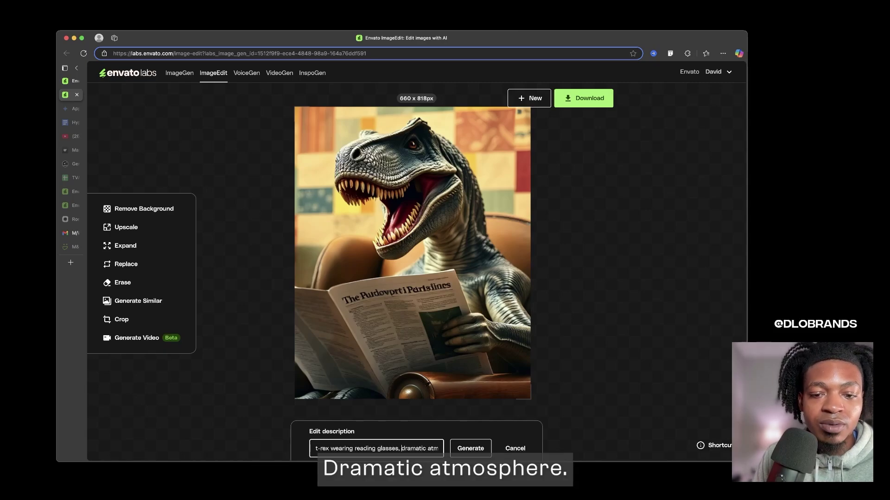
- Generate the similar images and compare the early variants, including the T-rex in round black glasses, with the original
left_click(470, 448)
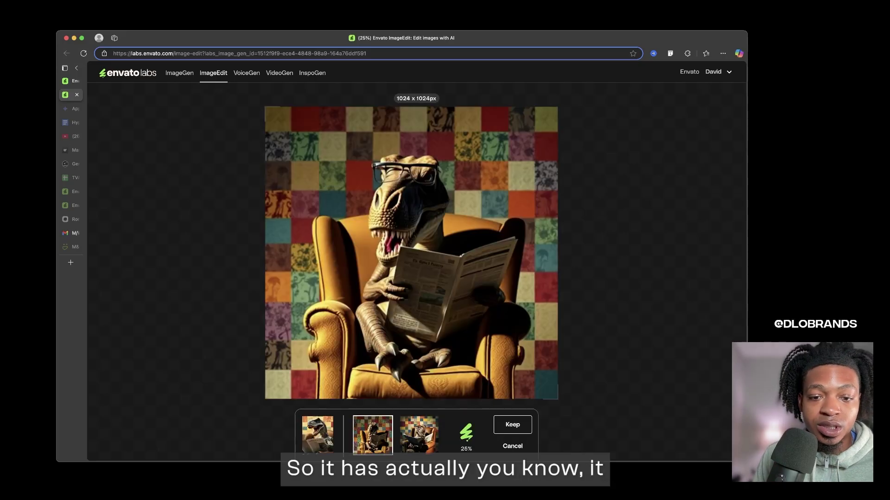
left_click(419, 435)
left_click(373, 436)
left_click(419, 436)
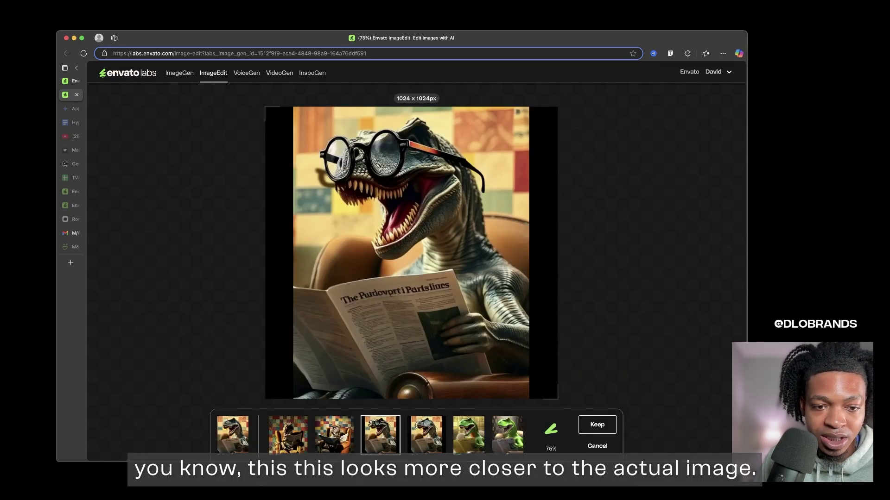
left_click(232, 436)
left_click(381, 436)
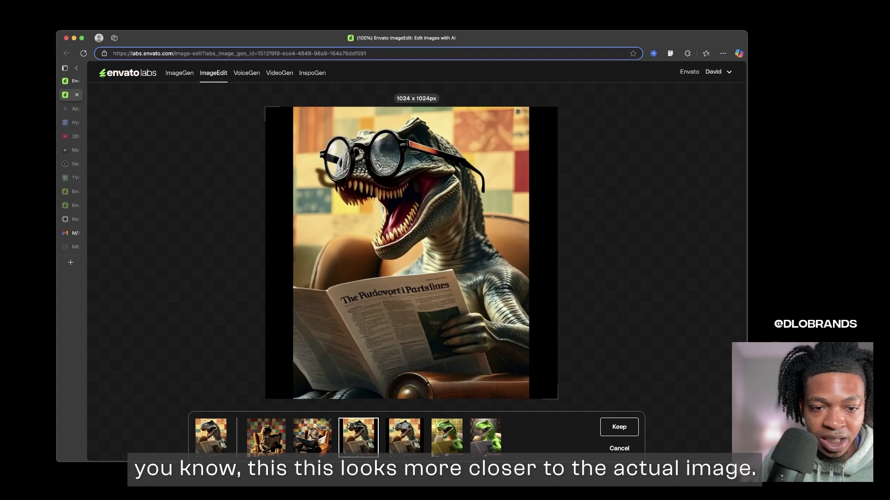
left_click(211, 437)
left_click(370, 427)
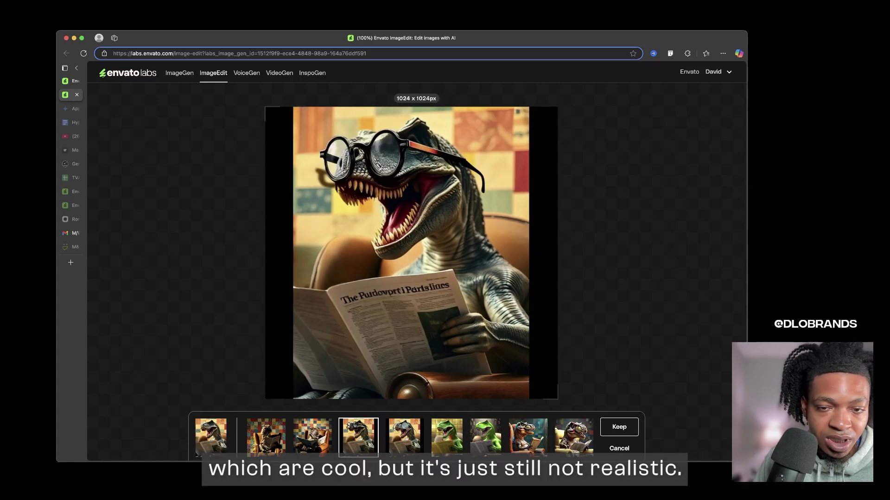
- Preview the remaining similar variants, including the blue-glasses, green and armchair versions, against the original
left_click(405, 436)
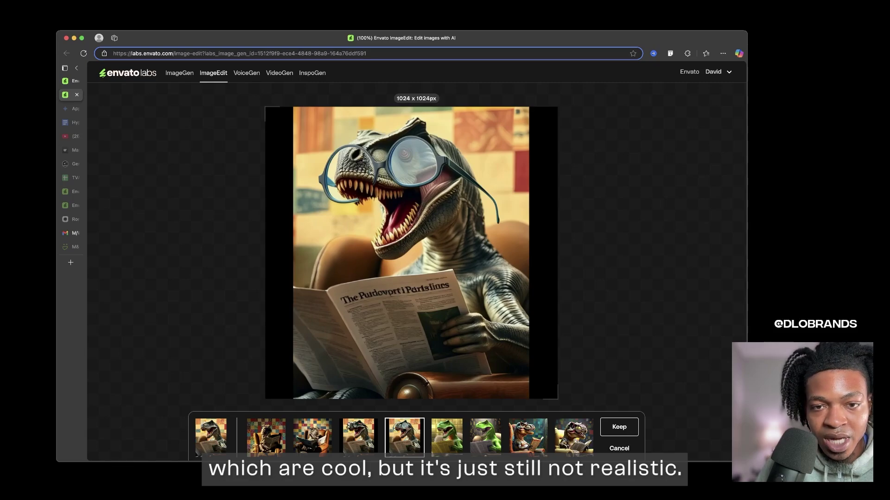
left_click(447, 437)
left_click(485, 437)
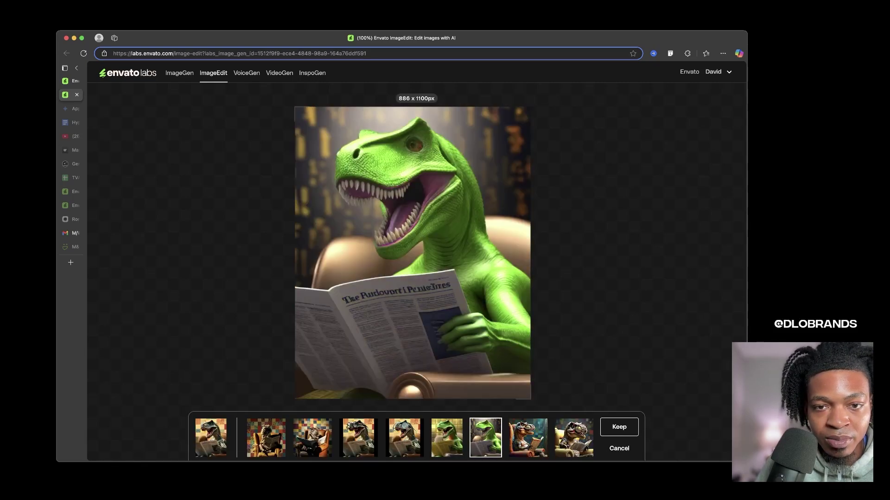
left_click(528, 437)
left_click(585, 427)
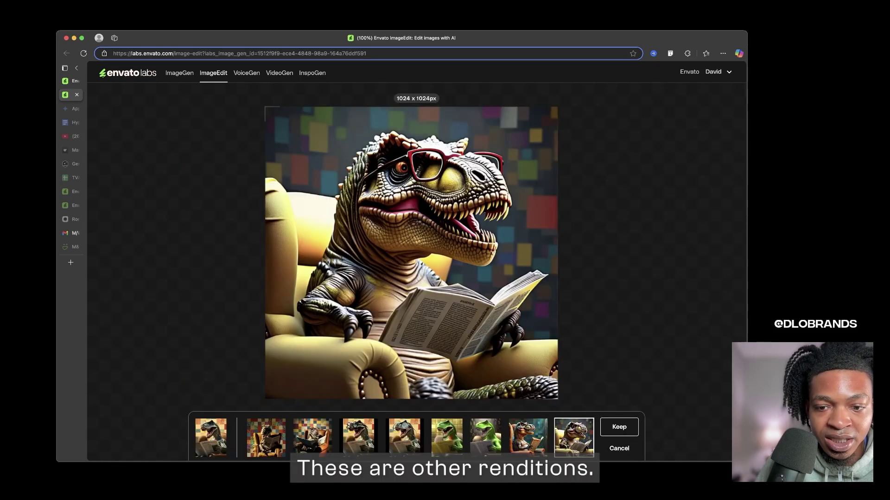
left_click(538, 427)
left_click(266, 437)
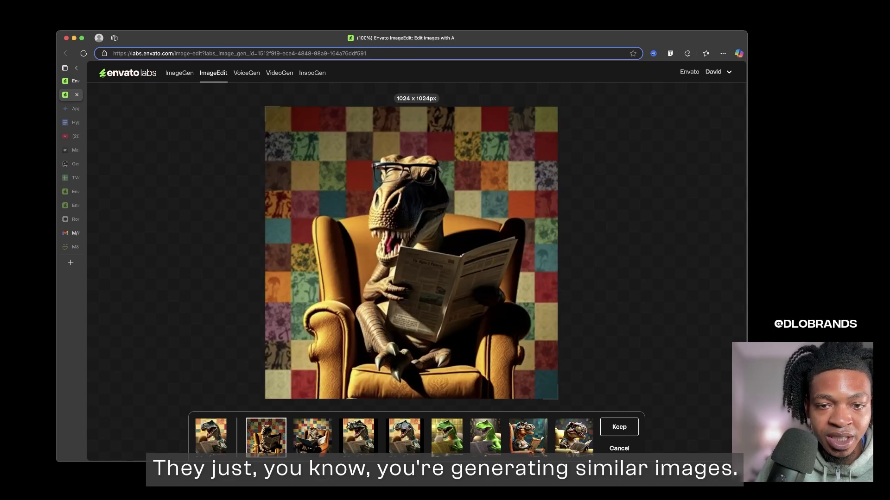
left_click(210, 438)
left_click(323, 427)
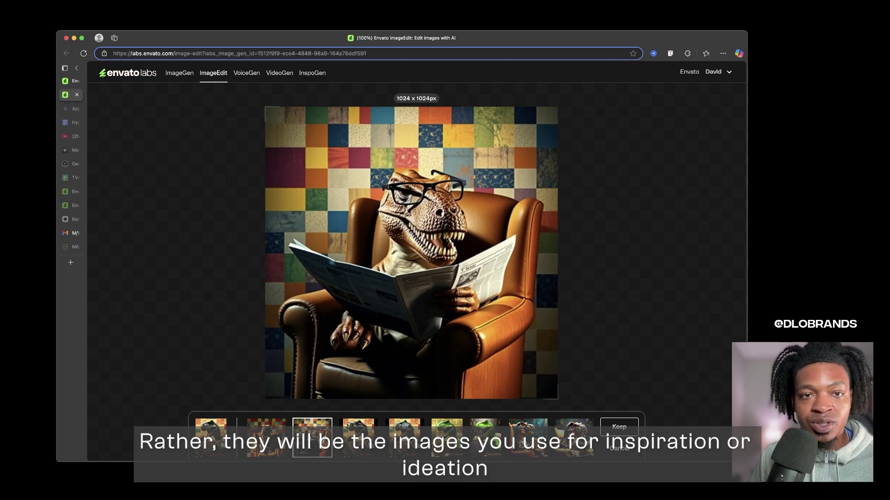
- Review the green and last two variants again and keep the T-rex in red glasses on the yellow armchair
left_click(486, 437)
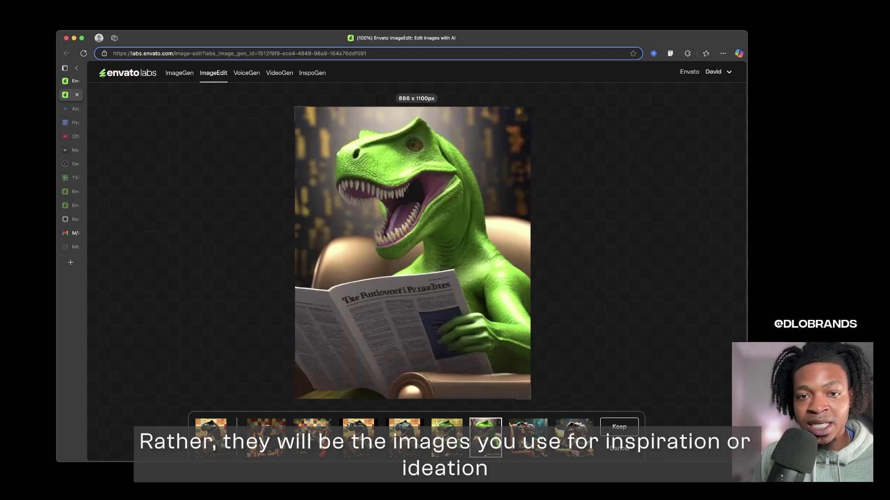
left_click(447, 437)
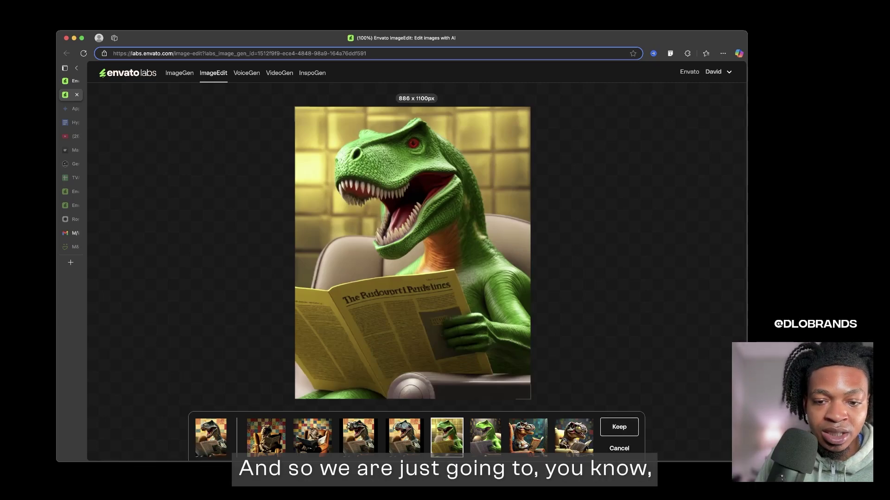
left_click(538, 429)
left_click(585, 427)
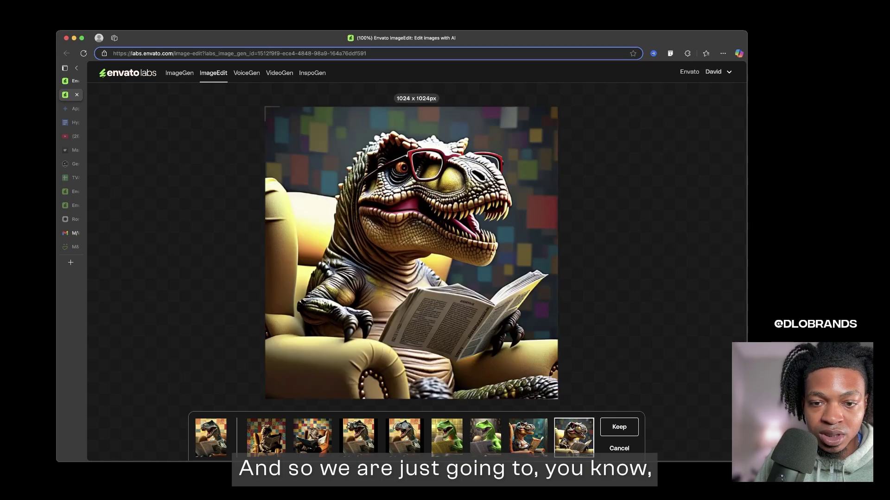
left_click(538, 428)
left_click(585, 427)
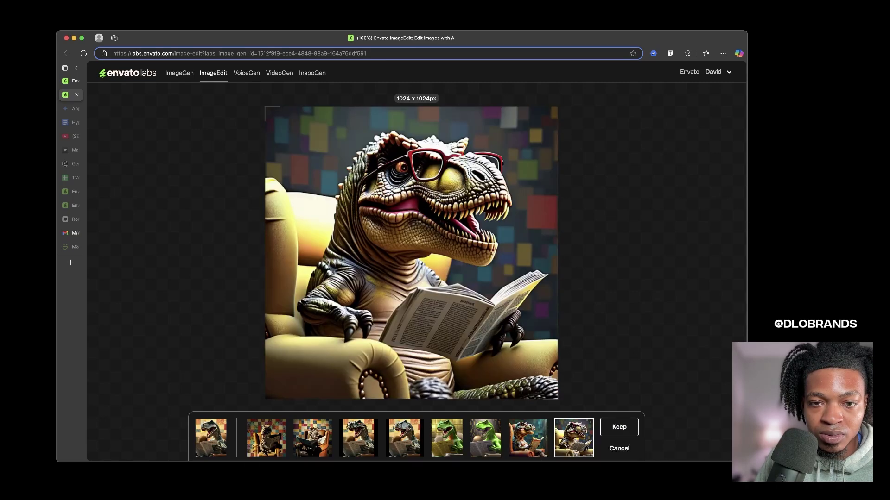
left_click(619, 427)
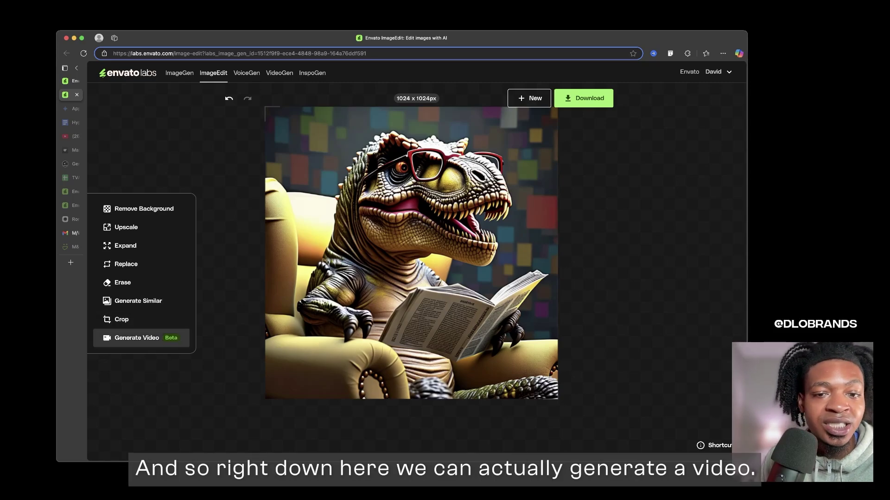
- Generate a 9:16 video from the image, shifting the frame slightly right to cover more of the T-rex's snout
left_click(137, 338)
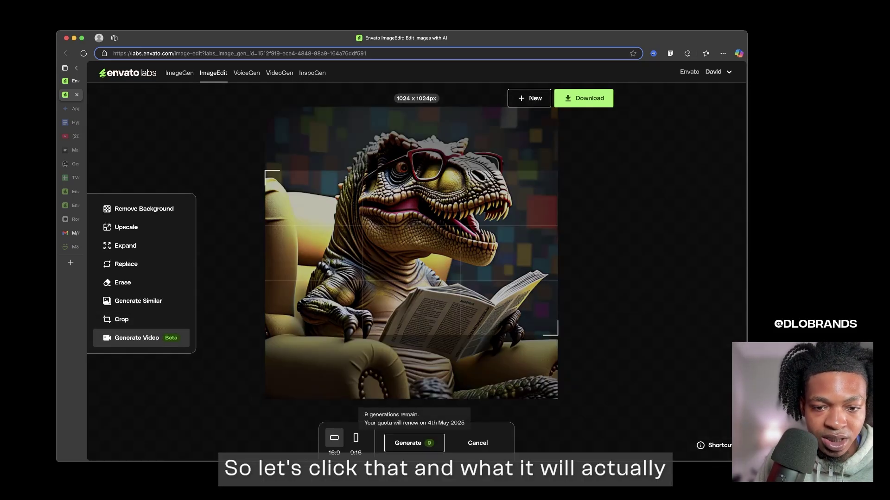
left_click(355, 438)
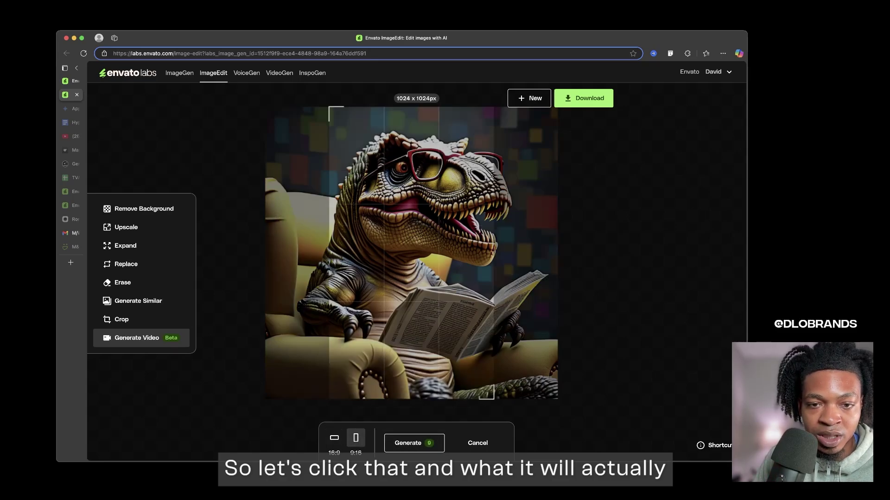
left_click(334, 438)
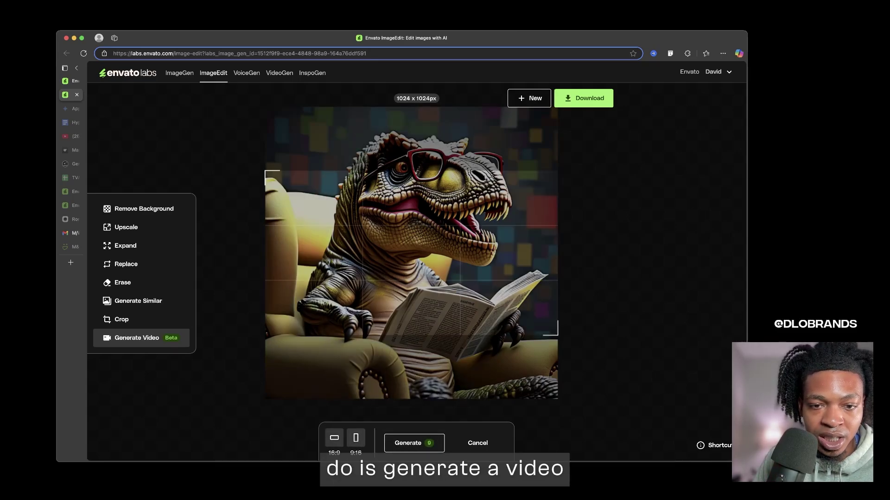
left_click(356, 438)
left_click_drag(411, 279, 432, 278)
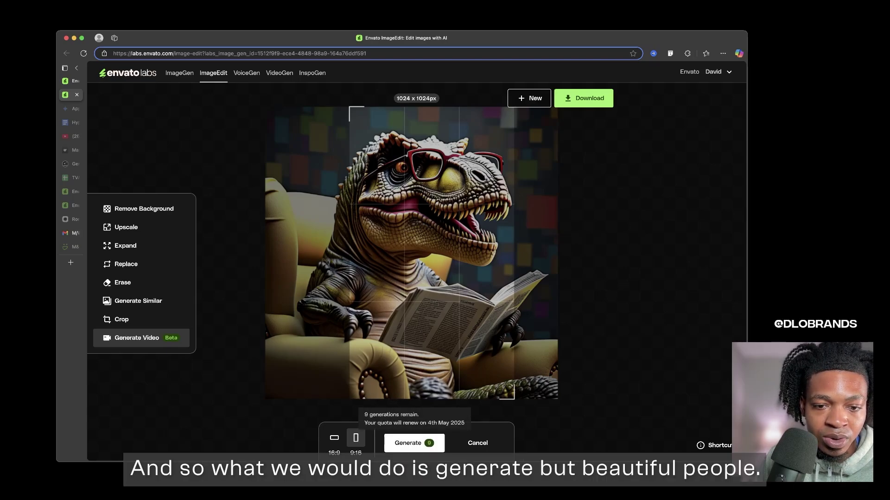
left_click(408, 443)
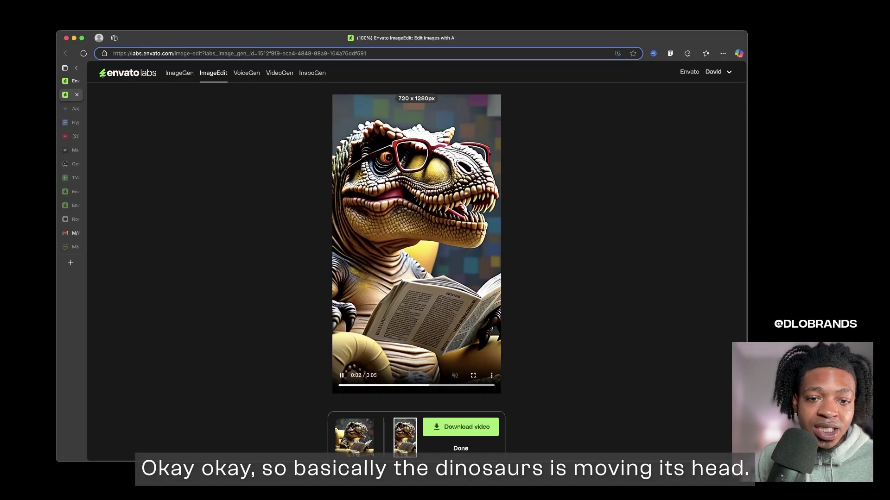
- Watch the generated T-rex video in full screen and close the video result
left_click(474, 376)
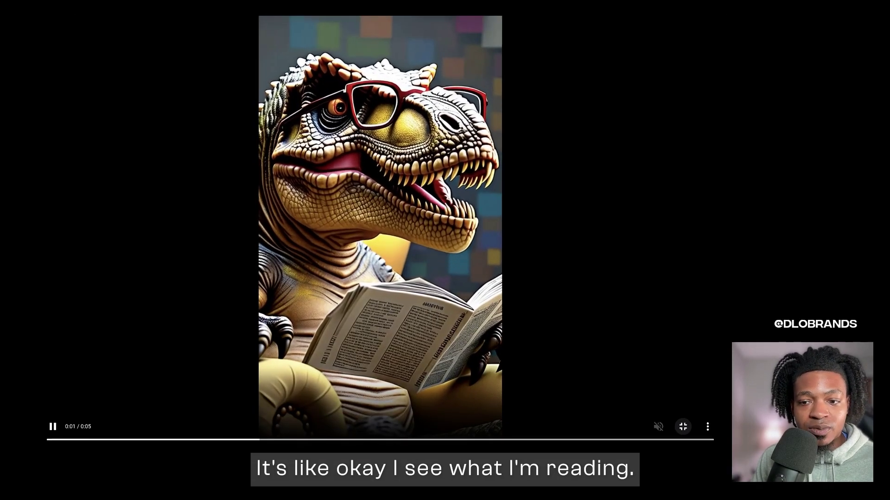
key("Escape")
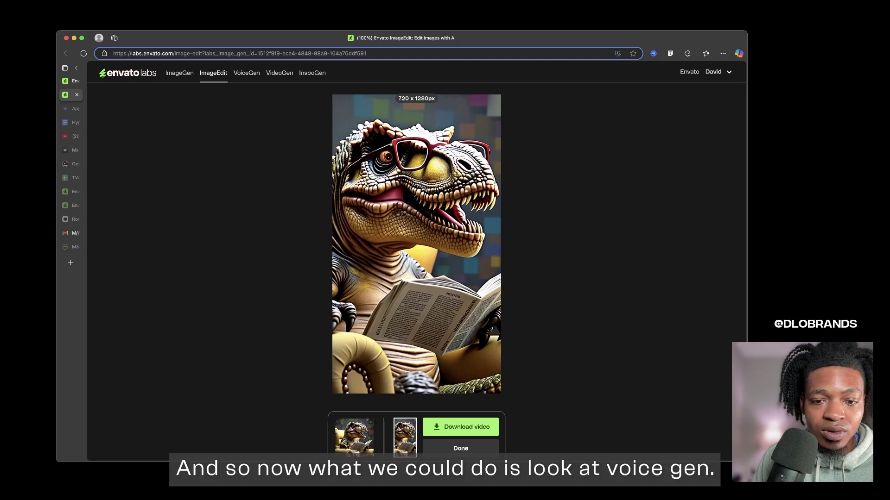
left_click(460, 448)
- Open VoiceGen, browse the available voices and play Sophie's voice sample
left_click(247, 73)
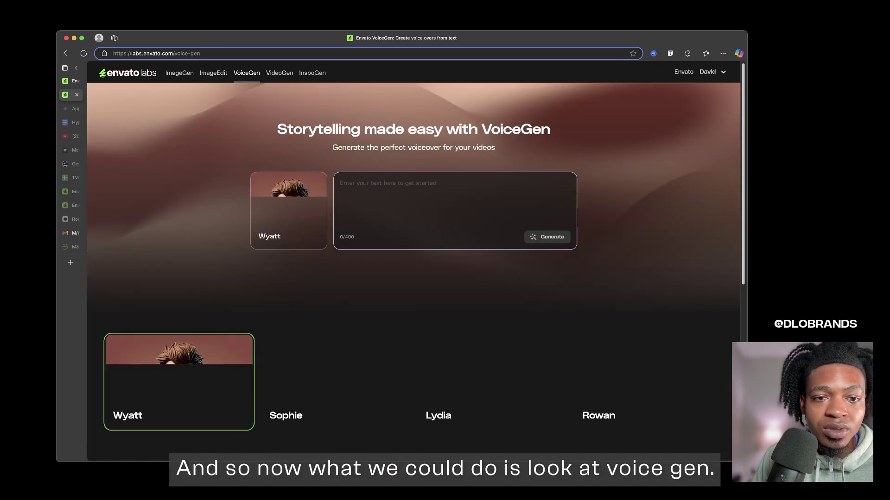
scroll(414, 271, "down", 1)
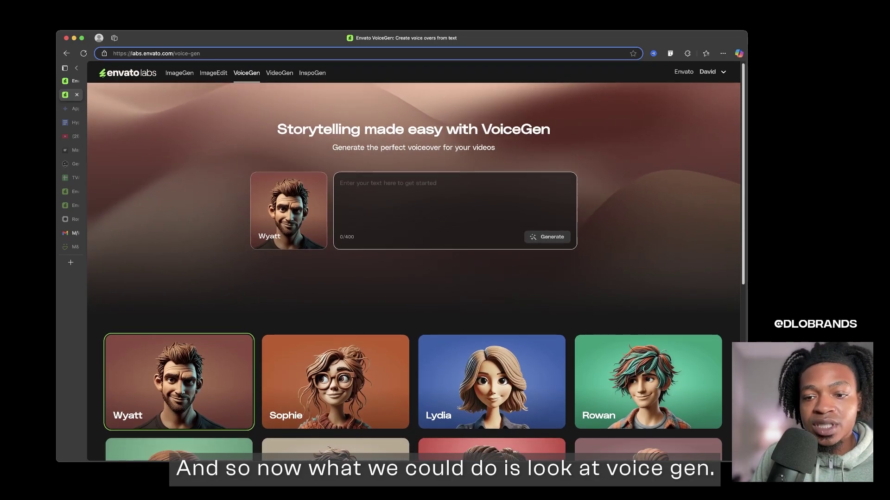
scroll(414, 271, "up", 1)
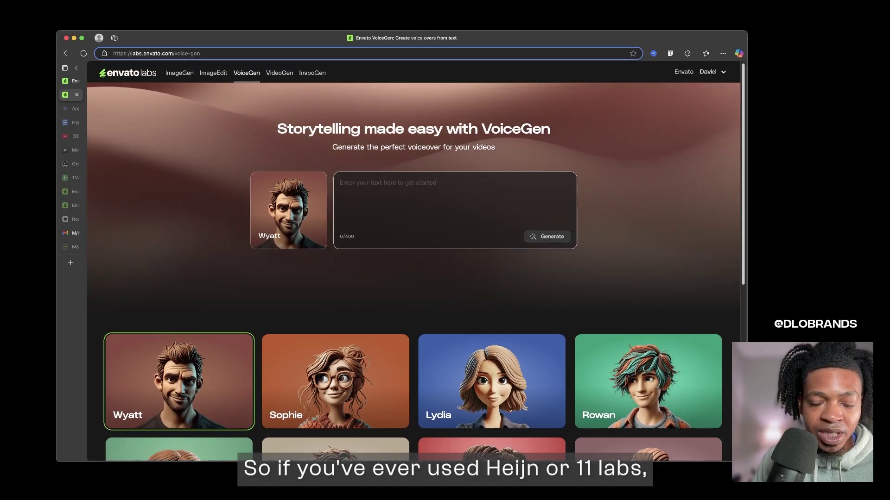
scroll(413, 271, "down", 3)
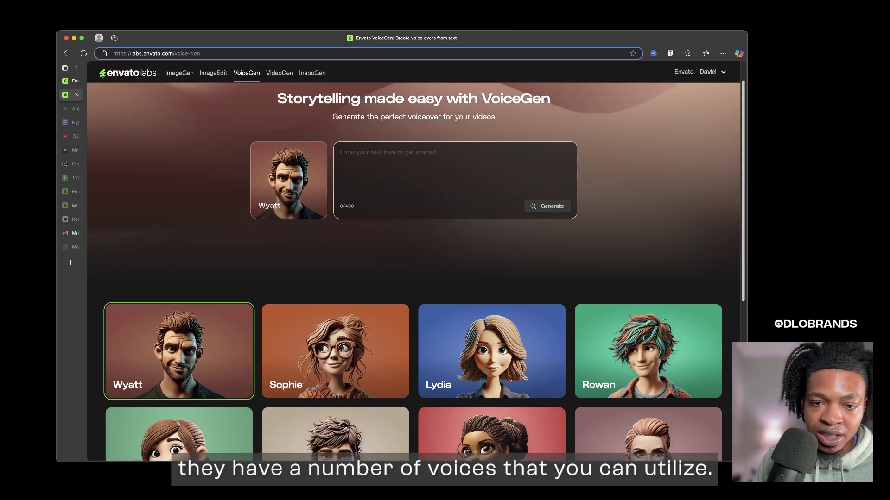
scroll(414, 271, "down", 8)
scroll(335, 445, "up", 10)
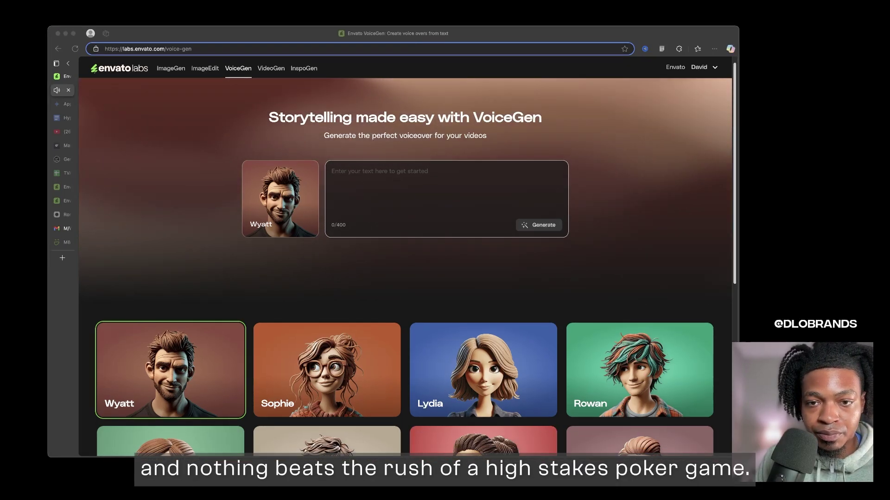
left_click(274, 339)
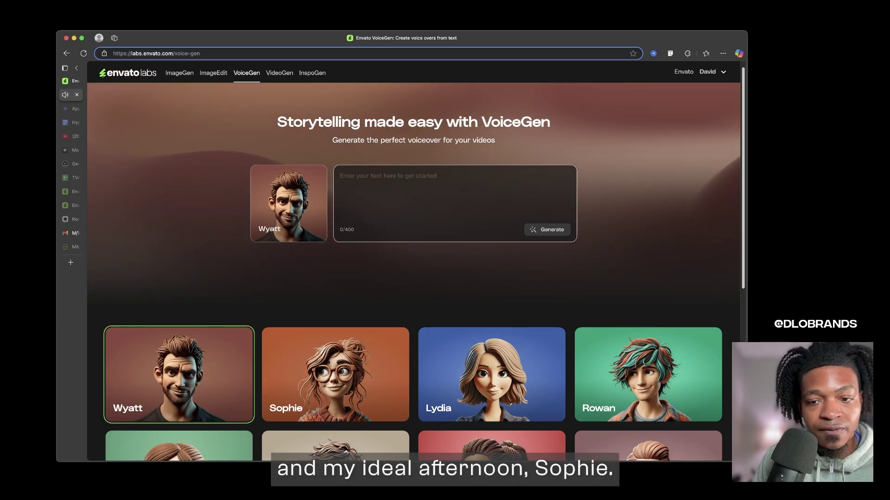
- Play the voice sample of David and select that voice for the voiceover
scroll(335, 296, "down", 5)
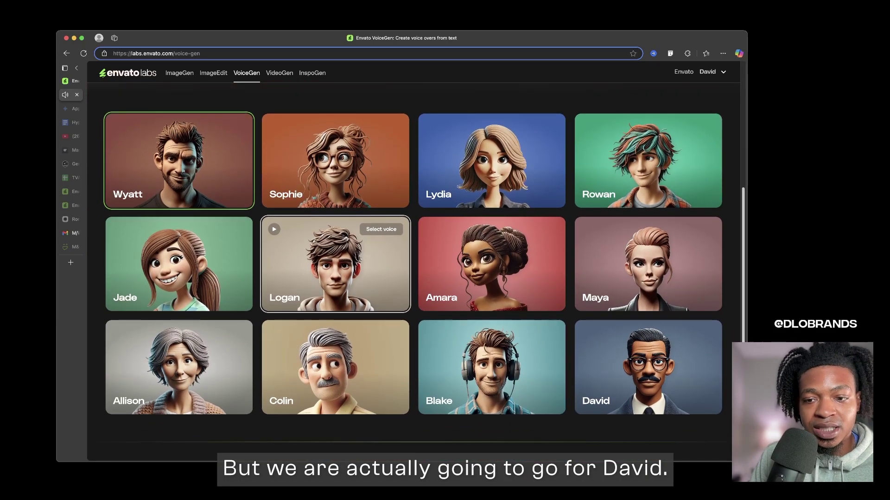
left_click(586, 334)
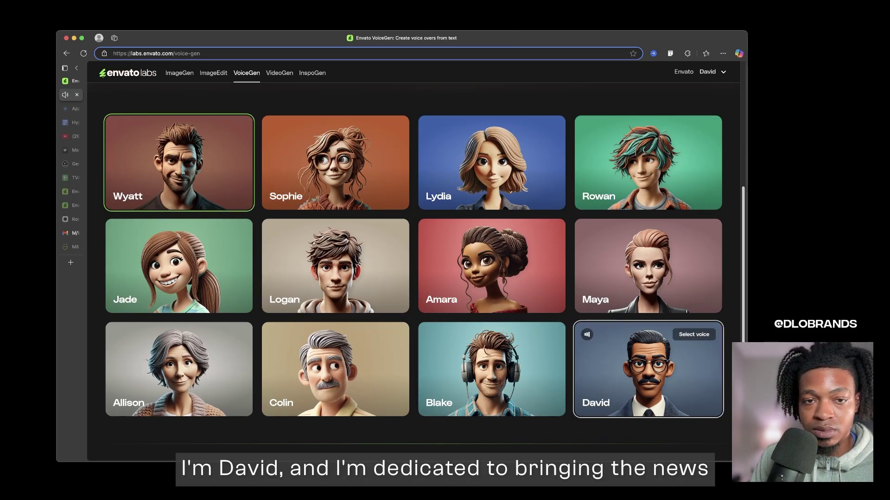
left_click(694, 334)
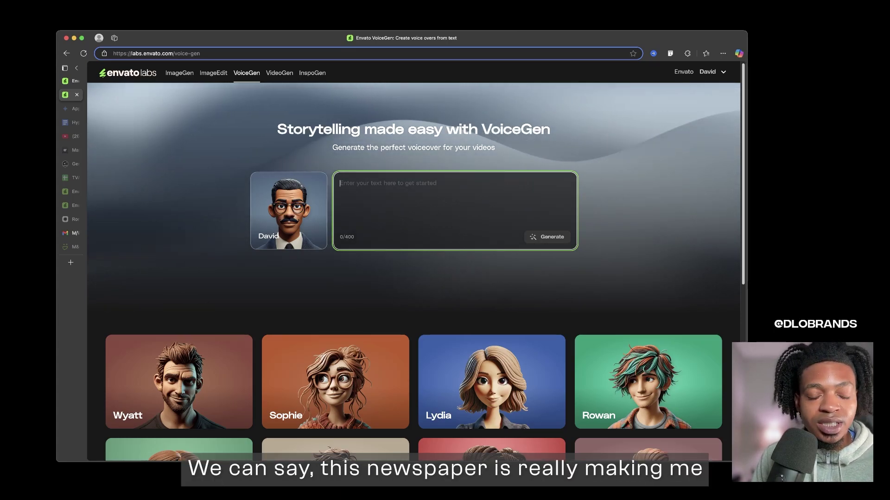
- Enter the voiceover text "This newspaper is really making me thinking badly about the world" and generate the audio
type("This new")
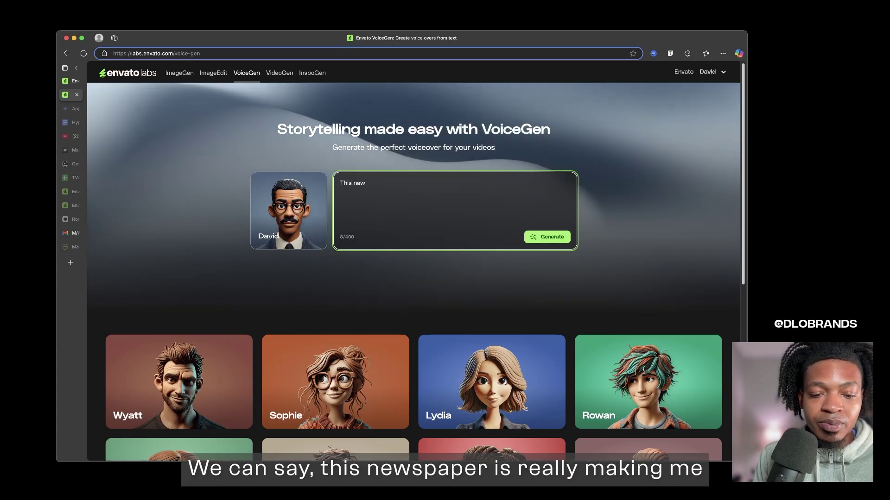
type("spaper is really ")
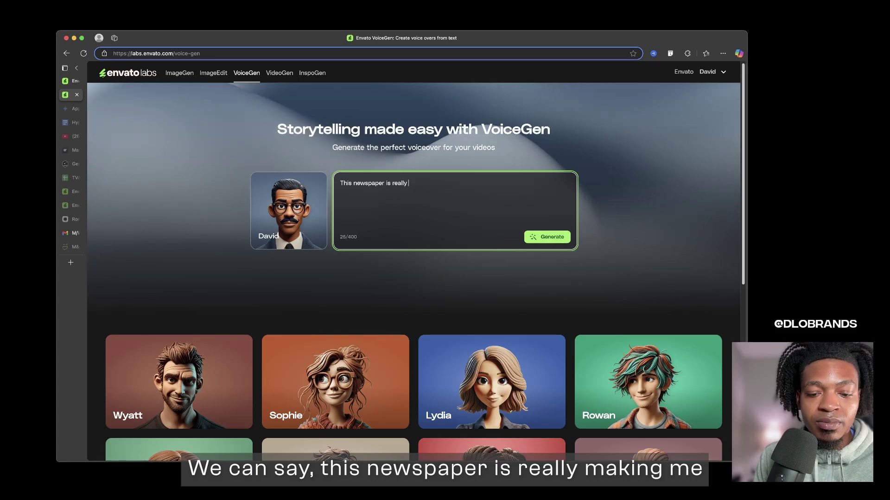
type("making me thinki")
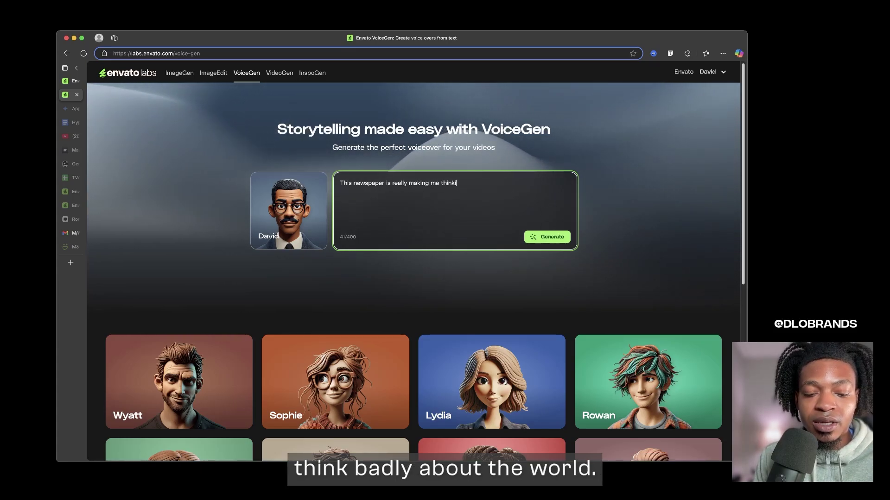
type("ng badly about the world")
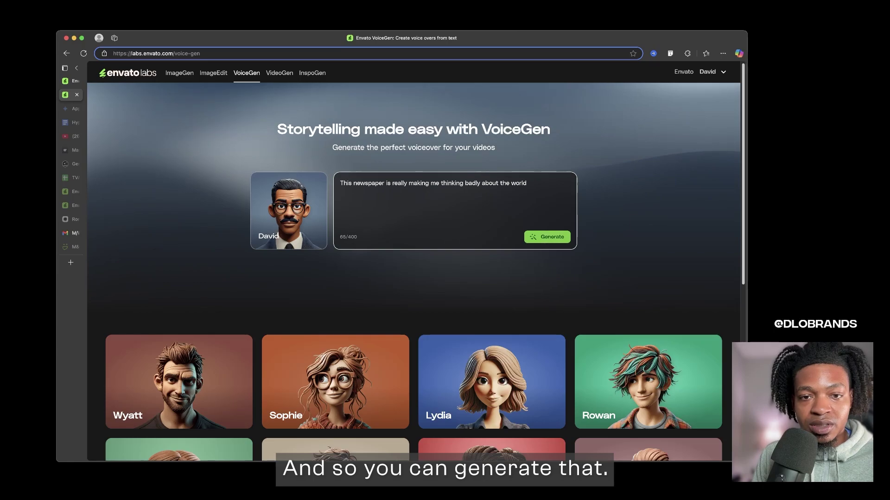
left_click(548, 237)
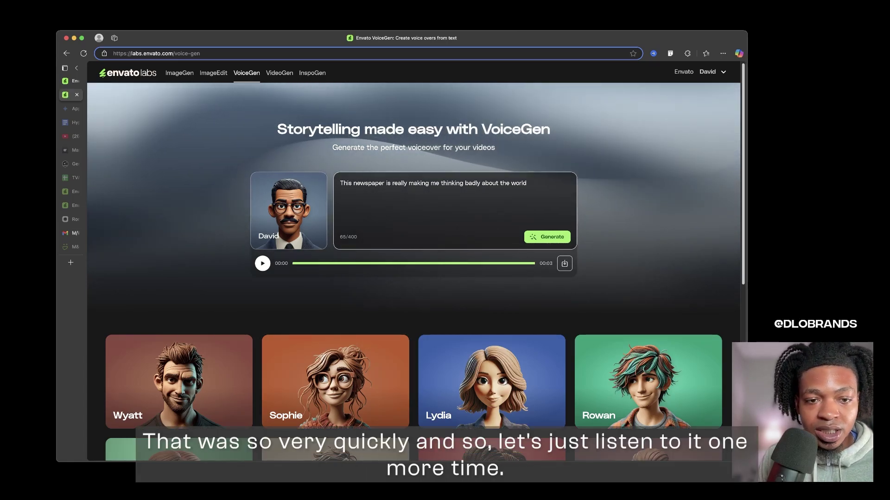
- Play the generated David voiceover again and open the VideoGen tool
left_click(263, 264)
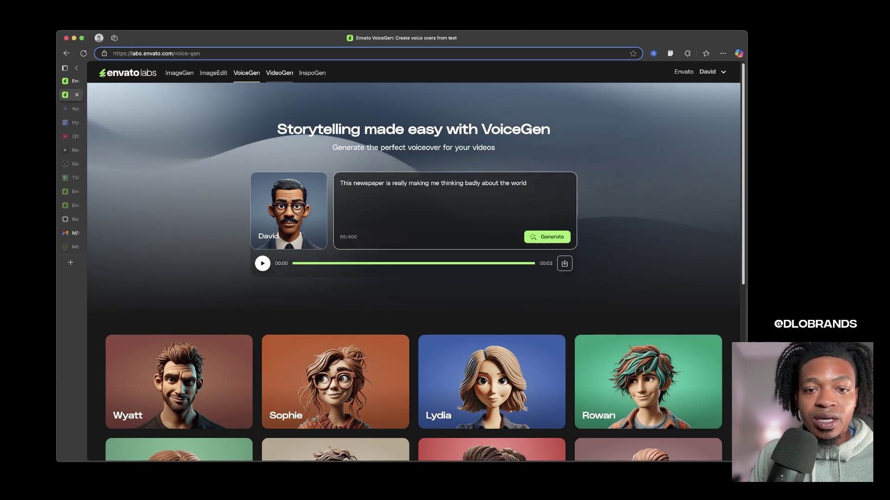
left_click(280, 73)
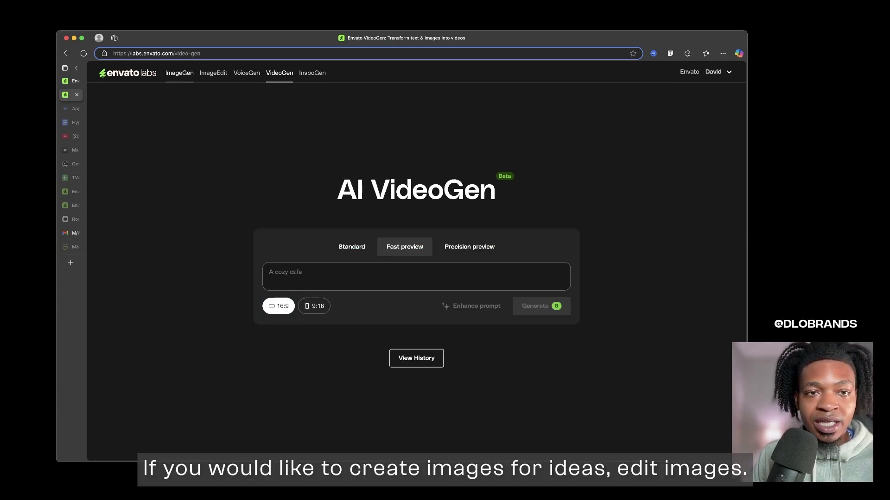
- Start a new ImageEdit project in place of the T-rex image and upload the cover photo of the seated woman in pink
left_click(213, 73)
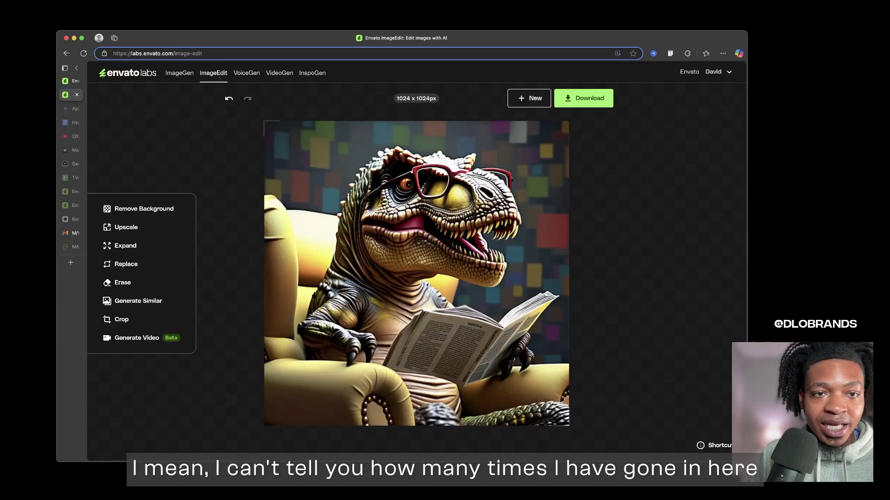
left_click(229, 99)
left_click(529, 99)
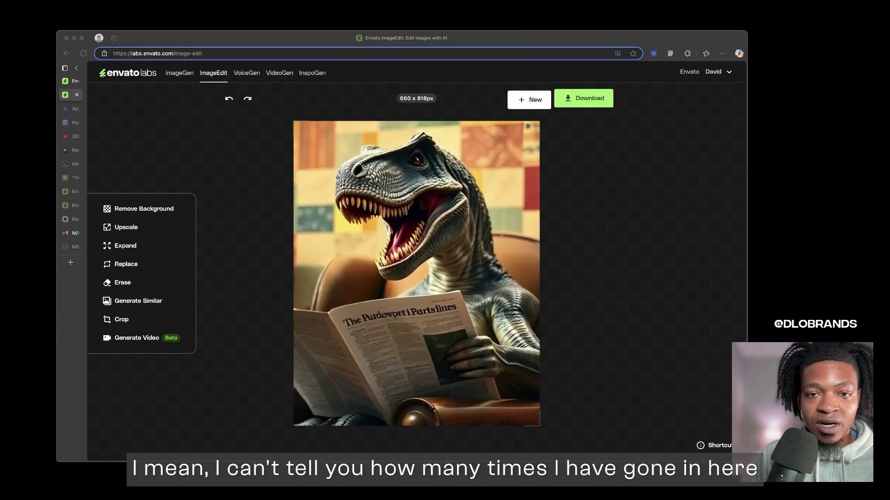
key("Return")
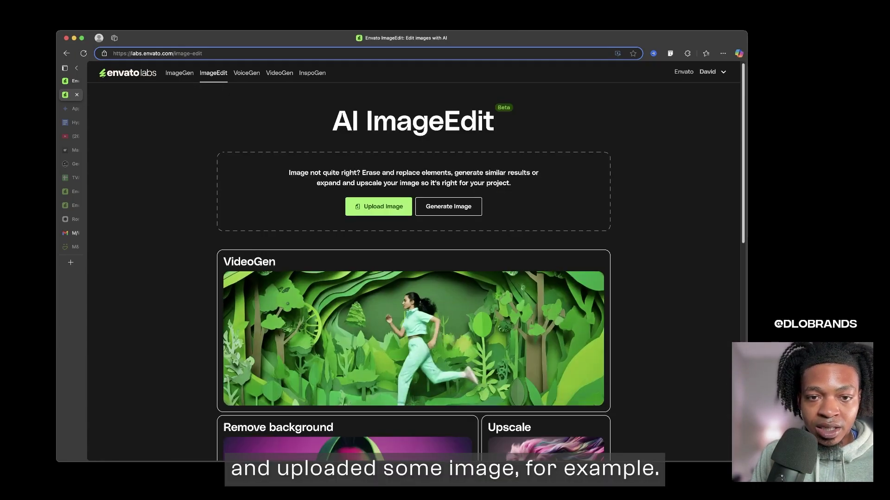
left_click(378, 207)
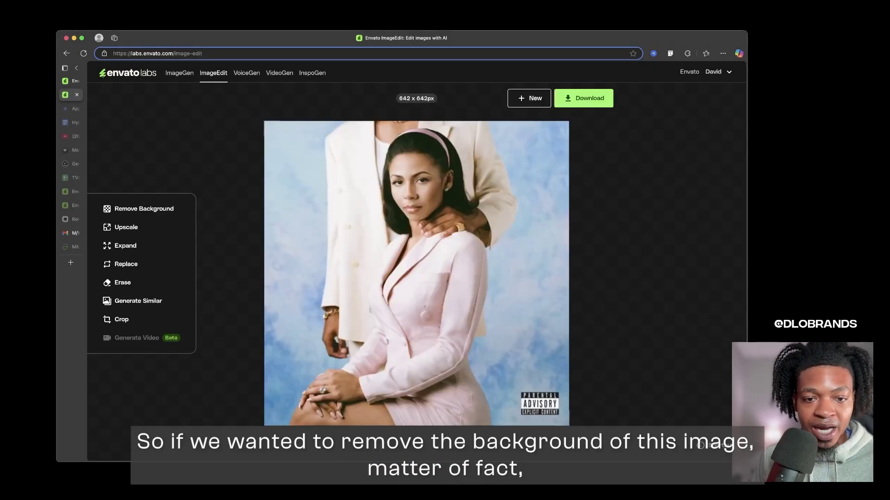
- Upscale the uploaded cover photo to 4x
left_click(124, 227)
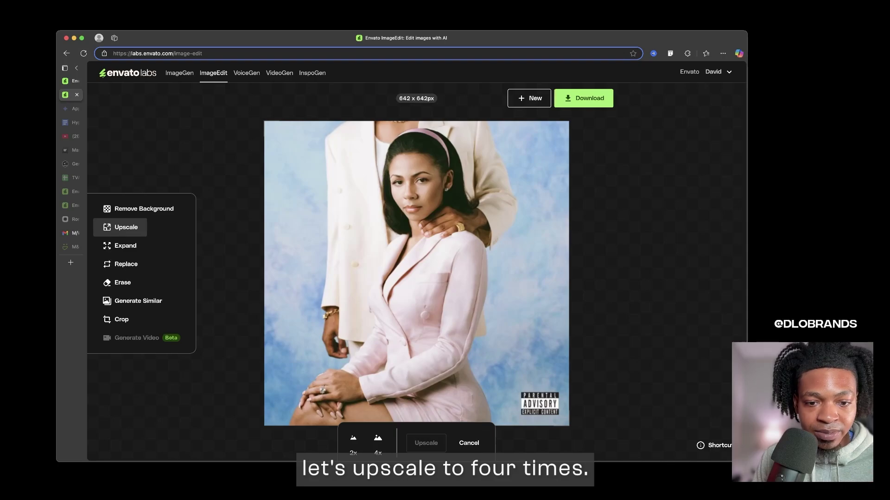
left_click(378, 438)
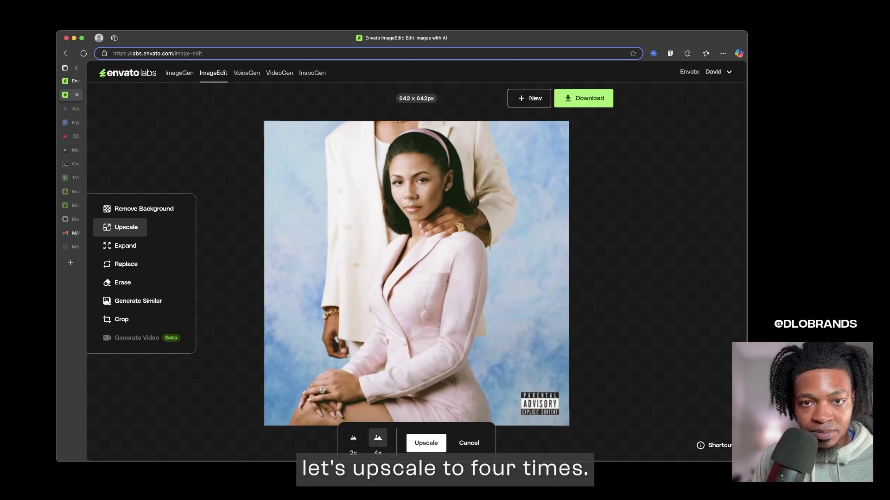
left_click(426, 443)
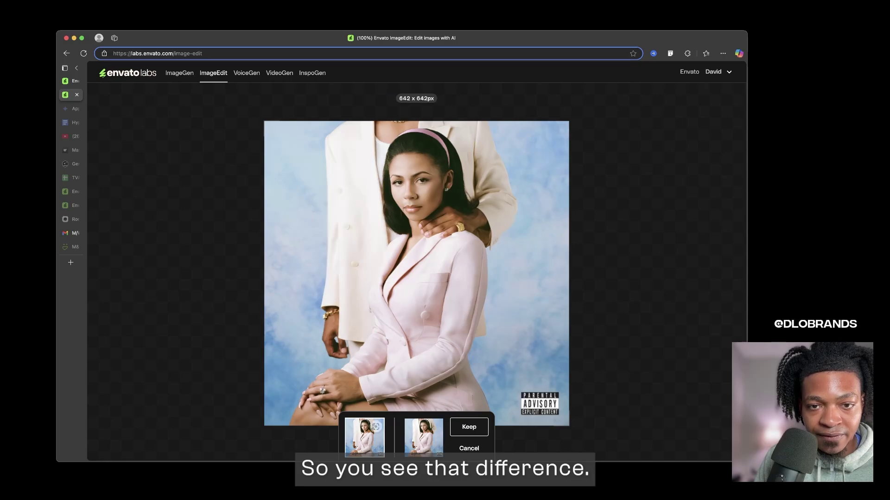
- Compare the original and upscaled versions of the cover photo up close and keep the upscaled one
left_click(424, 438)
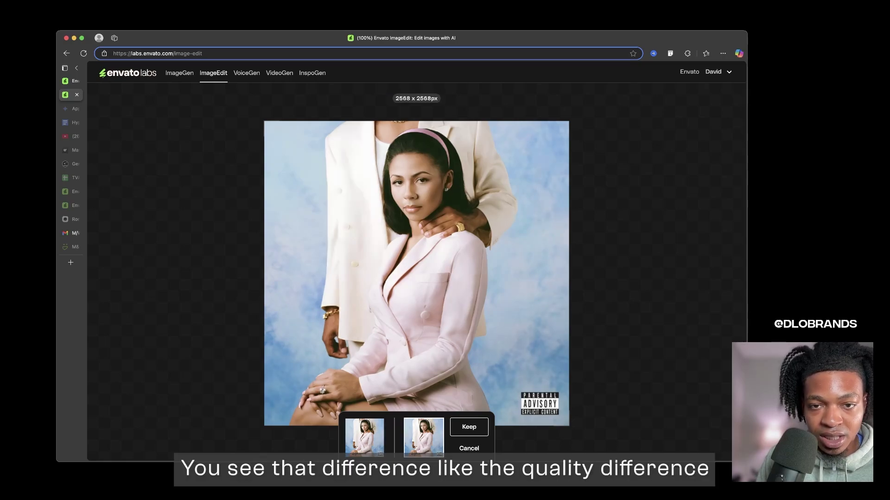
scroll(392, 210, "up", 8)
left_click(364, 437)
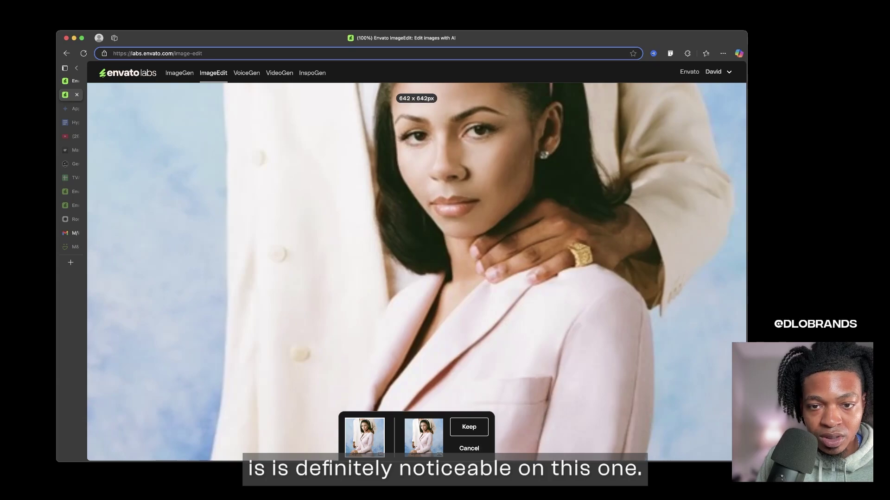
left_click(424, 438)
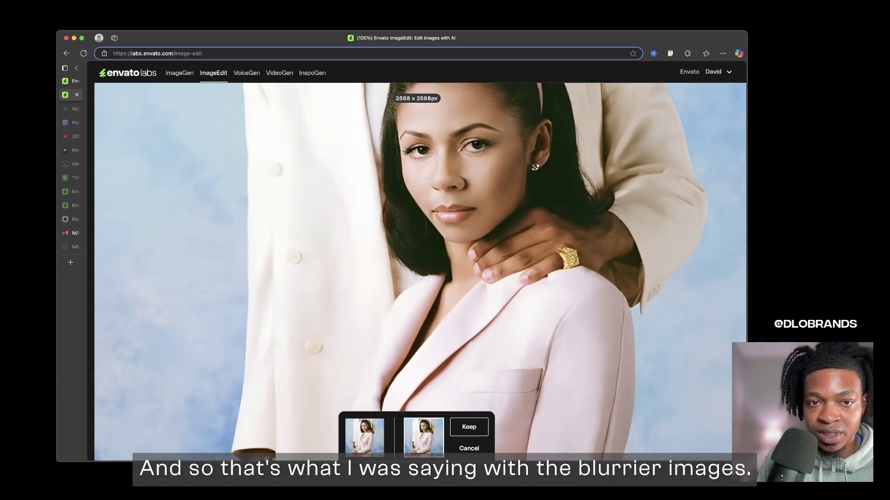
scroll(449, 287, "down", 5)
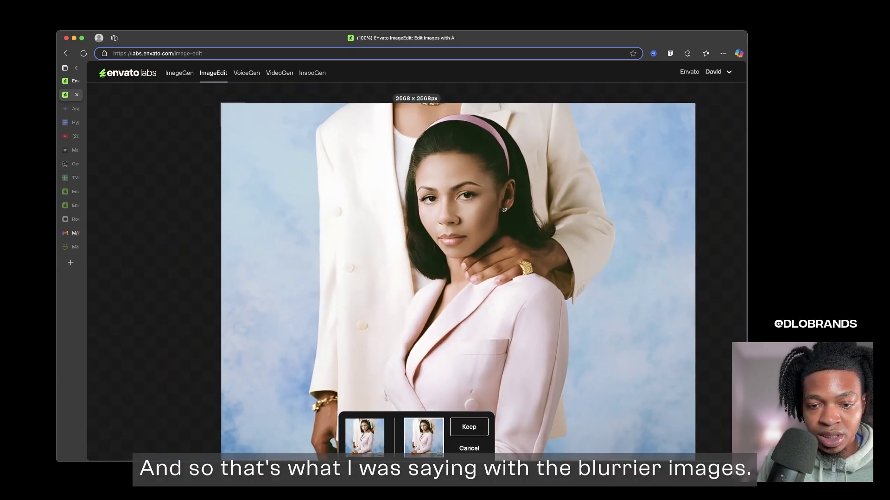
left_click(469, 427)
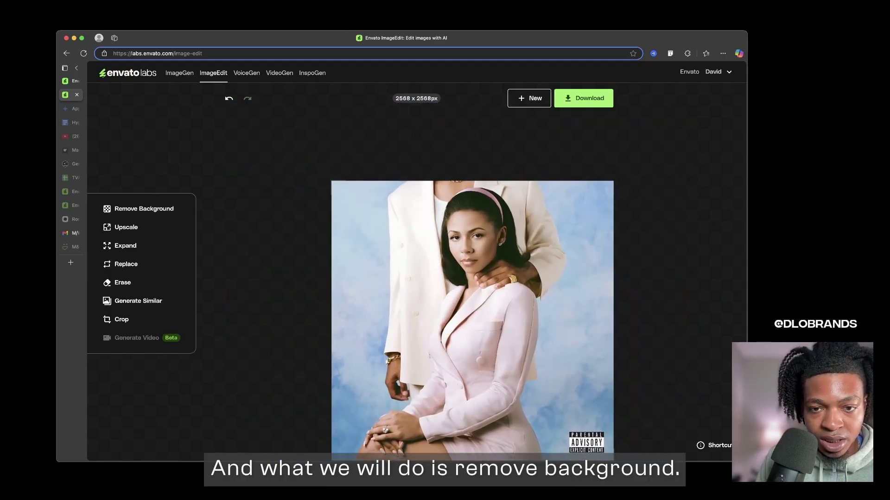
- Remove the background from the upscaled cover photo and keep the cutout of the two subjects
left_click(139, 209)
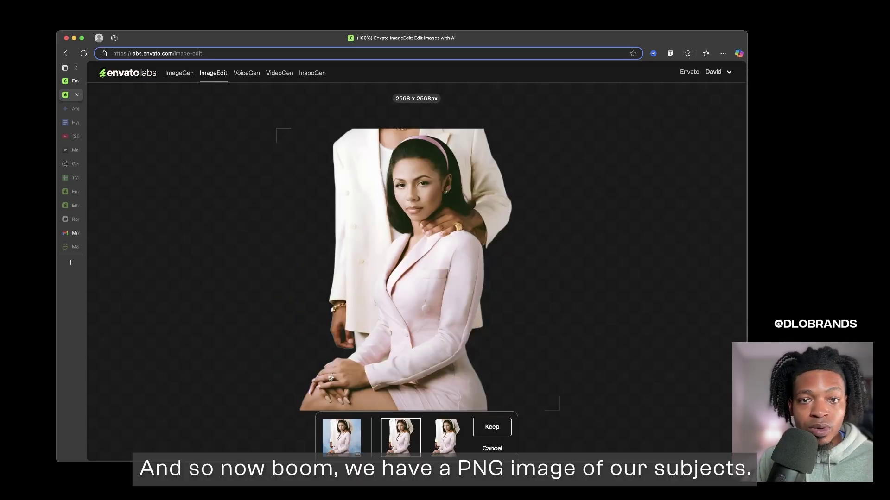
left_click(493, 426)
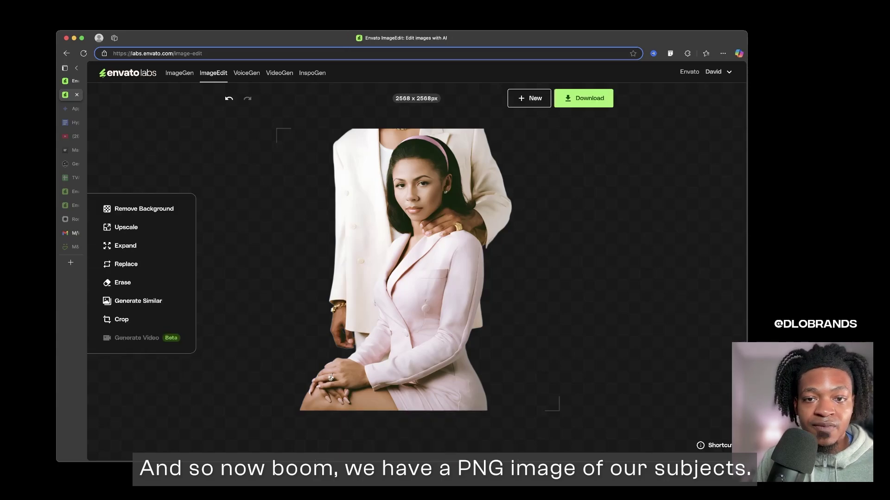